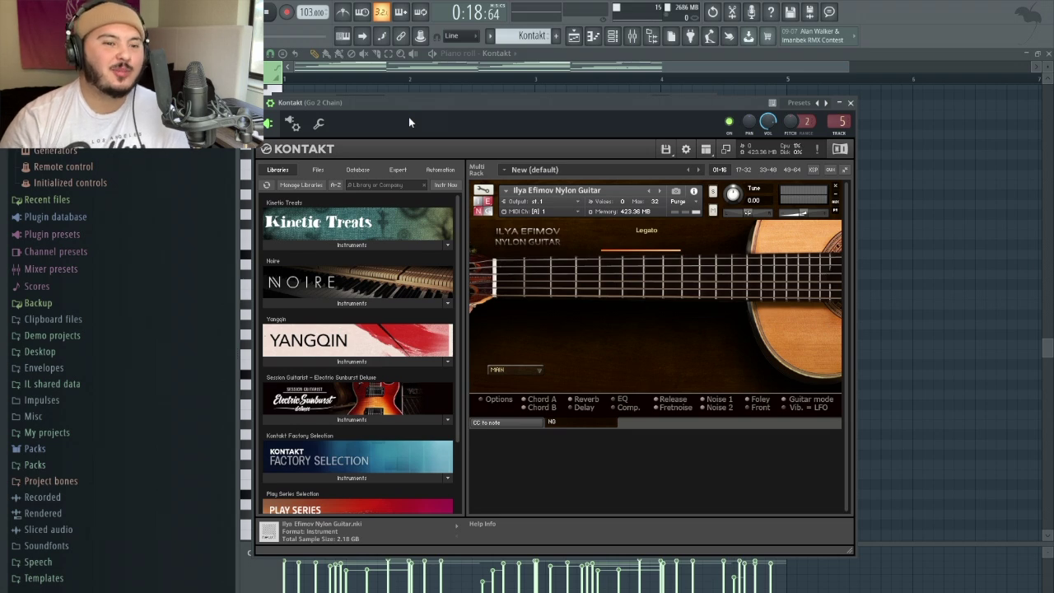
Review the ValhallaVintageVerb, ValhallaSupermassive and Fruity parametric EQ 2 effects on the Go 2 Chain mixer track, and play back the Kontakt pattern.
key("Escape")
key("F9")
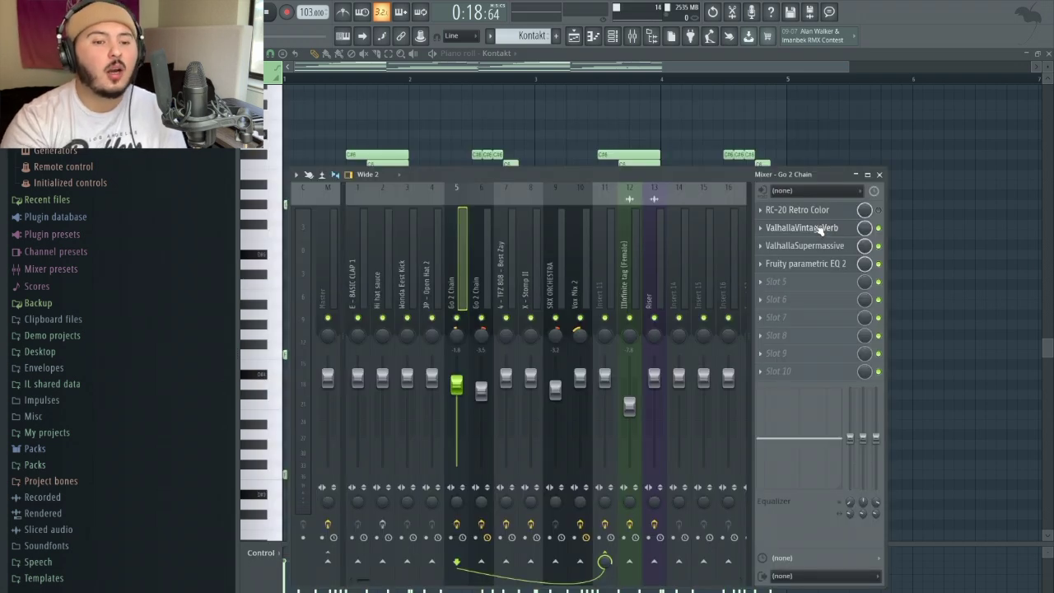
left_click(811, 228)
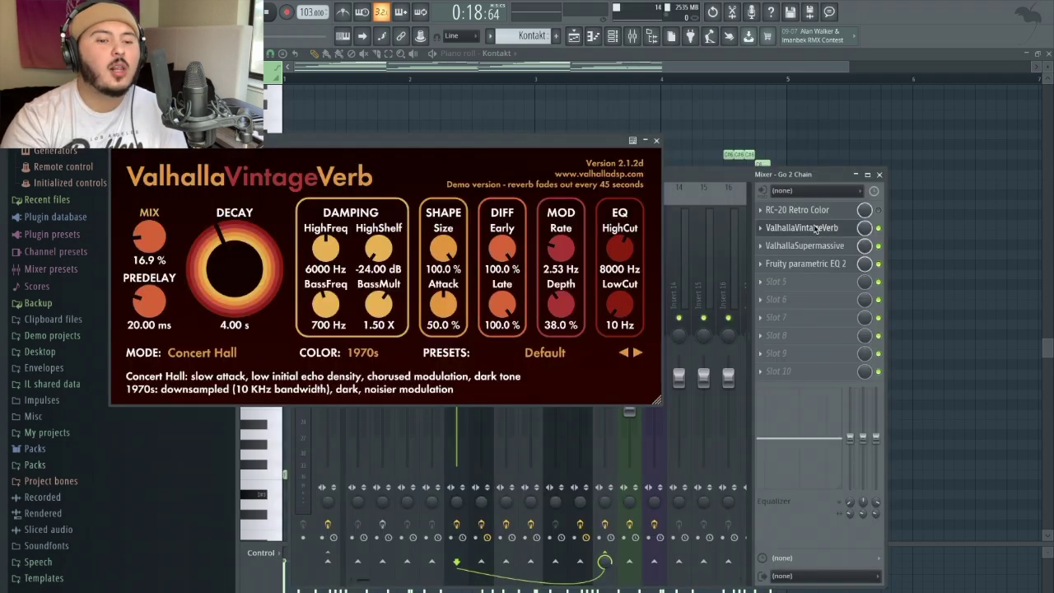
left_click(656, 141)
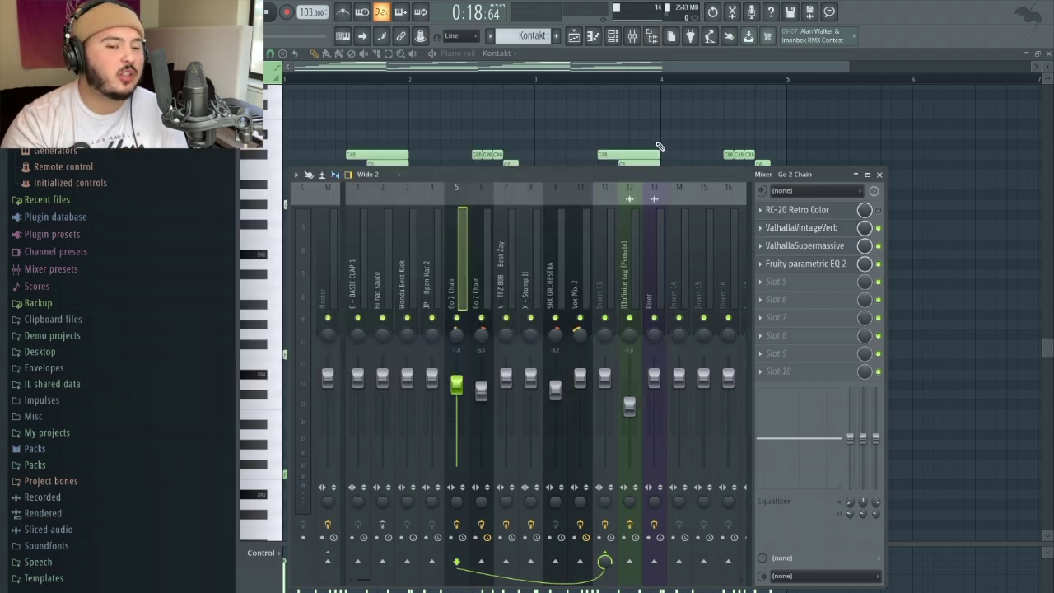
left_click(805, 246)
left_click_drag(317, 34, 707, 131)
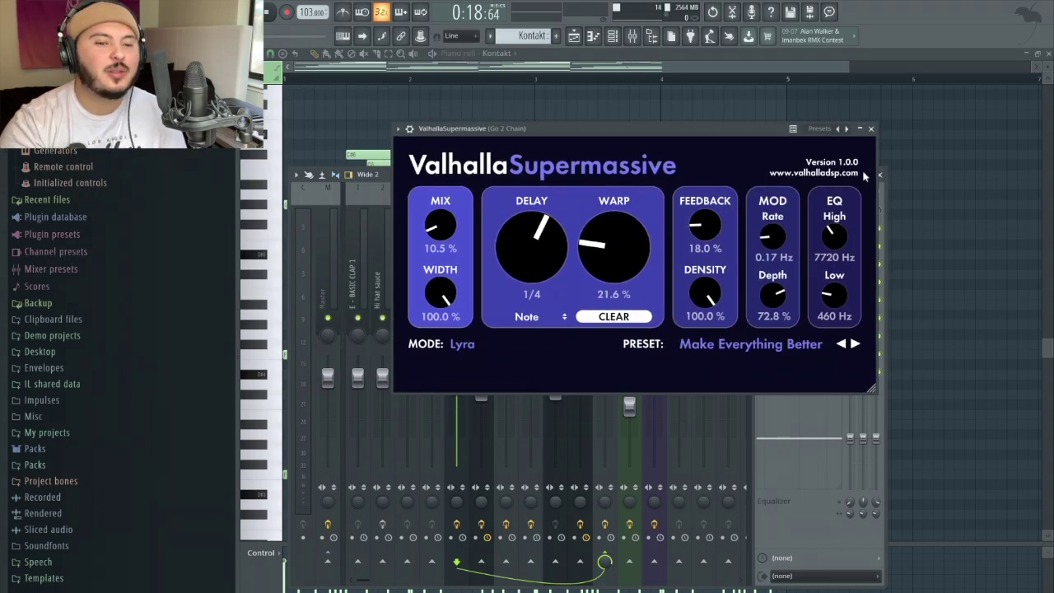
left_click(871, 129)
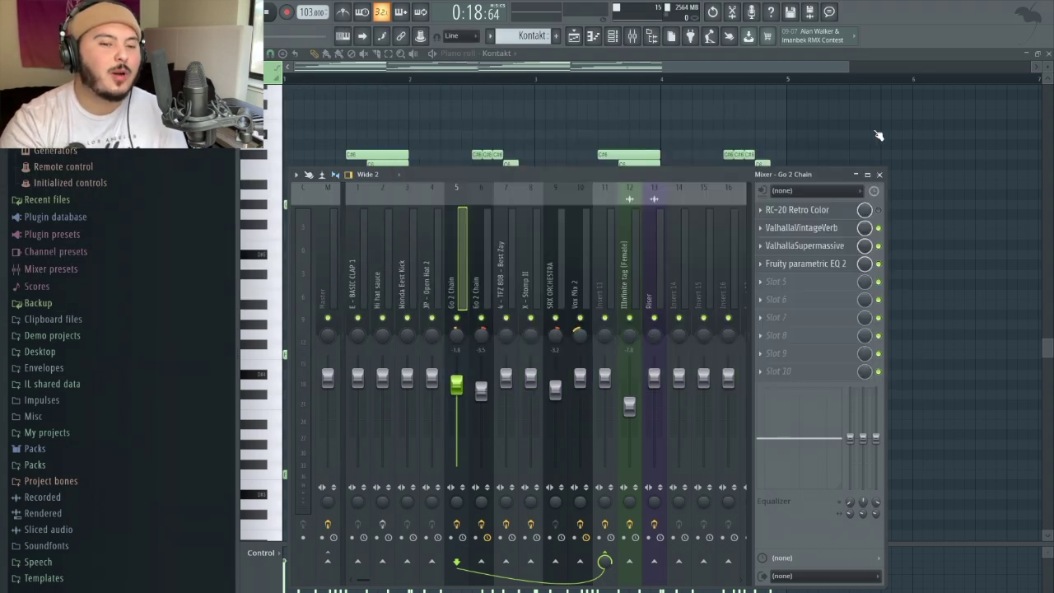
left_click(800, 264)
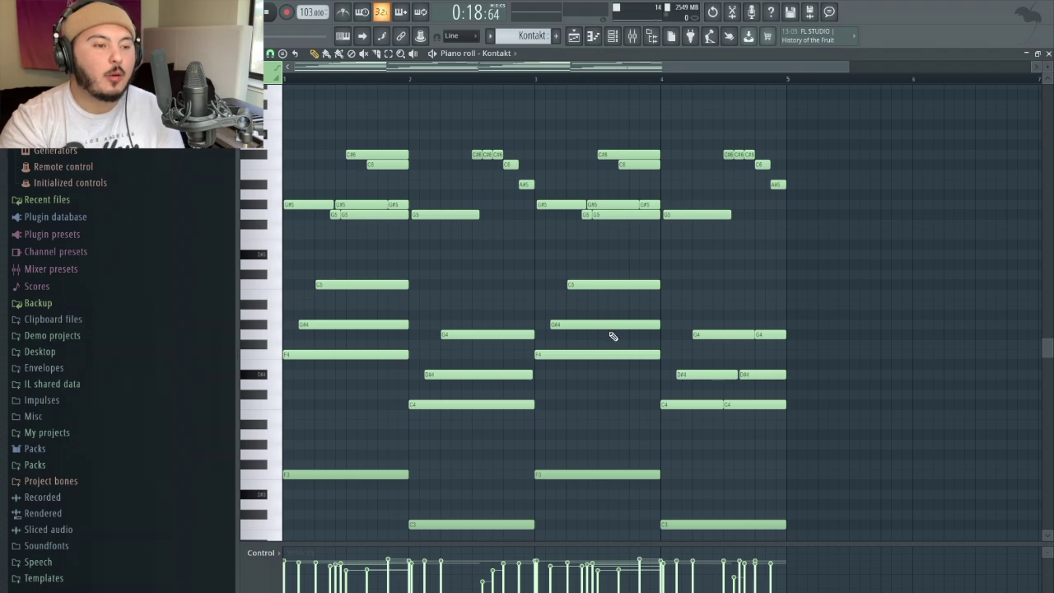
key("space")
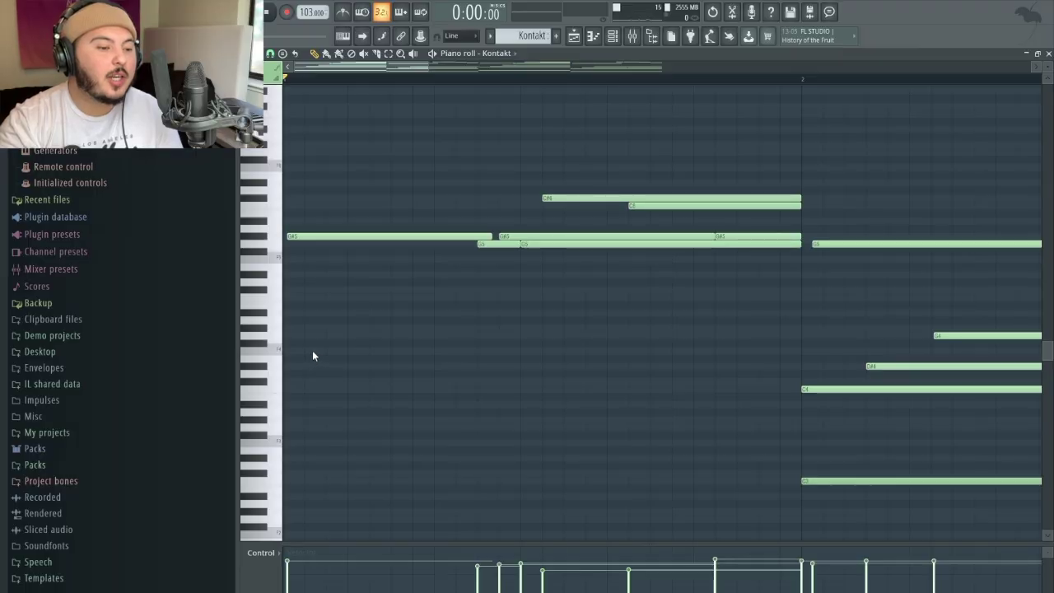
Add an F minor chord at the start of bar 1 with F4, G#4 and C5, plus F3 an octave below.
left_click(312, 353)
left_click_drag(312, 354, 282, 349)
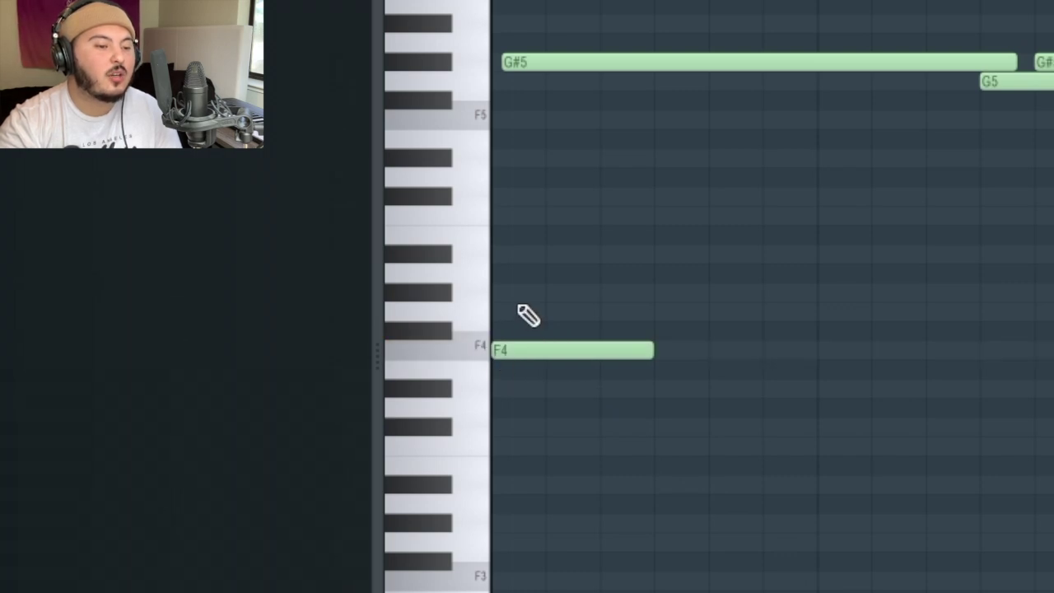
left_click(519, 293)
left_click(531, 253)
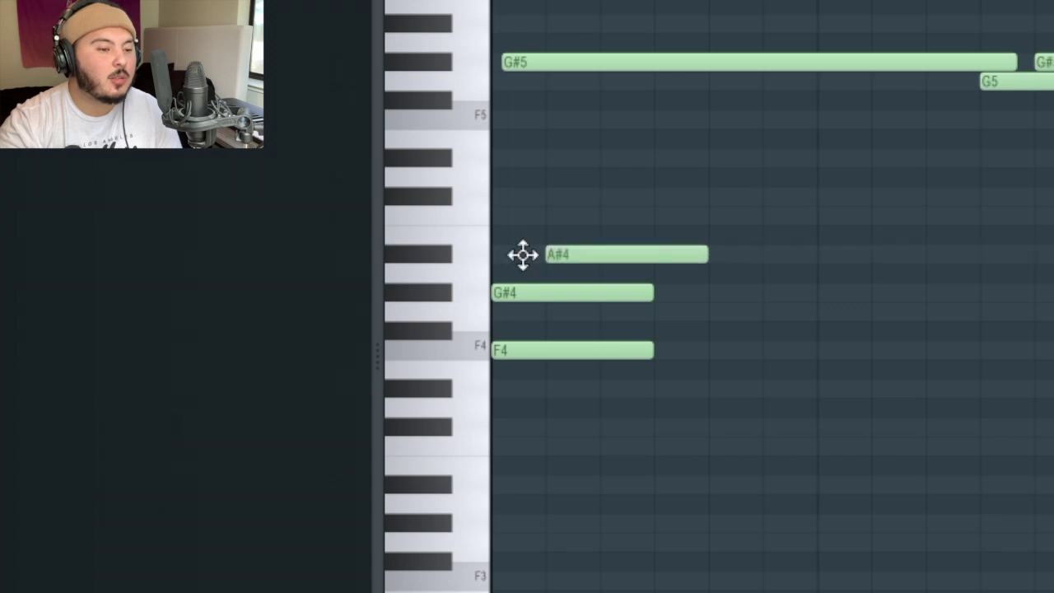
right_click(615, 255)
left_click(514, 215)
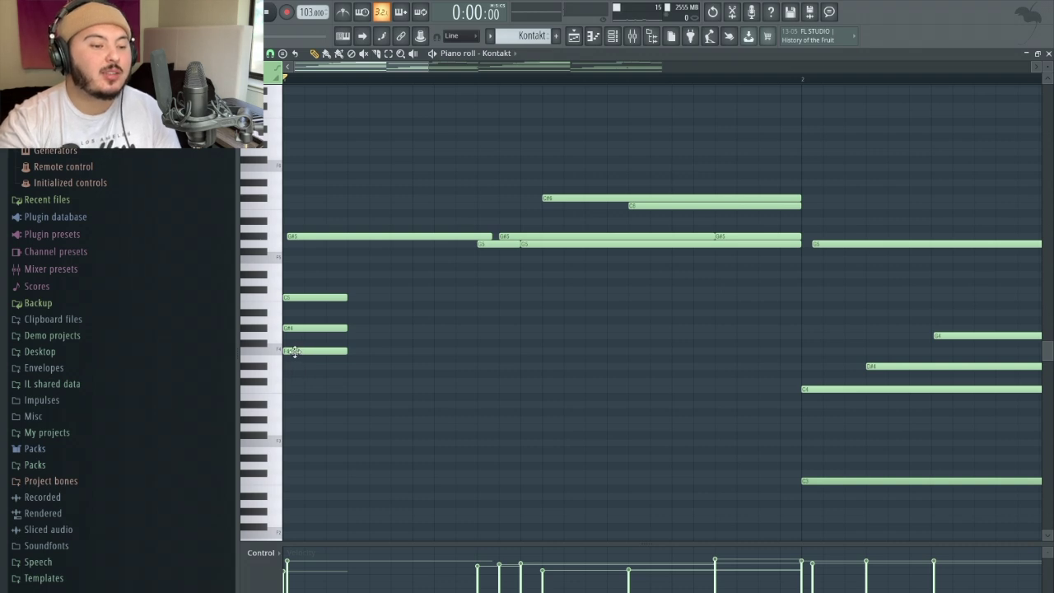
left_click_drag(294, 352, 284, 445)
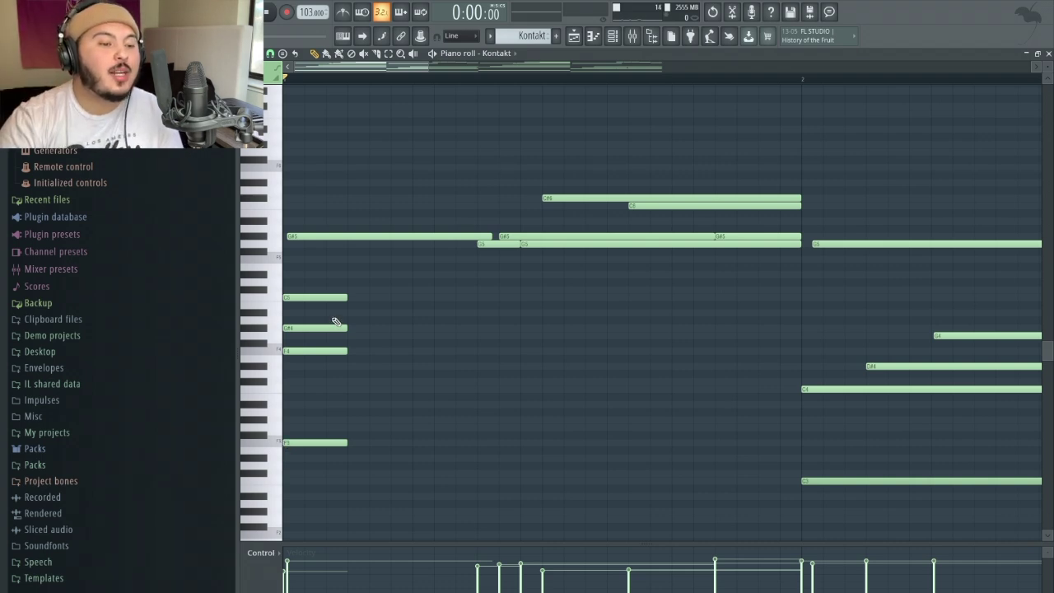
Stretch the four chord notes to fill bar 1, and slice off the beginnings of G#4 and C5 so the notes enter one after another.
left_click_drag(345, 290, 348, 558)
left_click_drag(347, 423, 799, 423)
left_click(401, 258)
key("c")
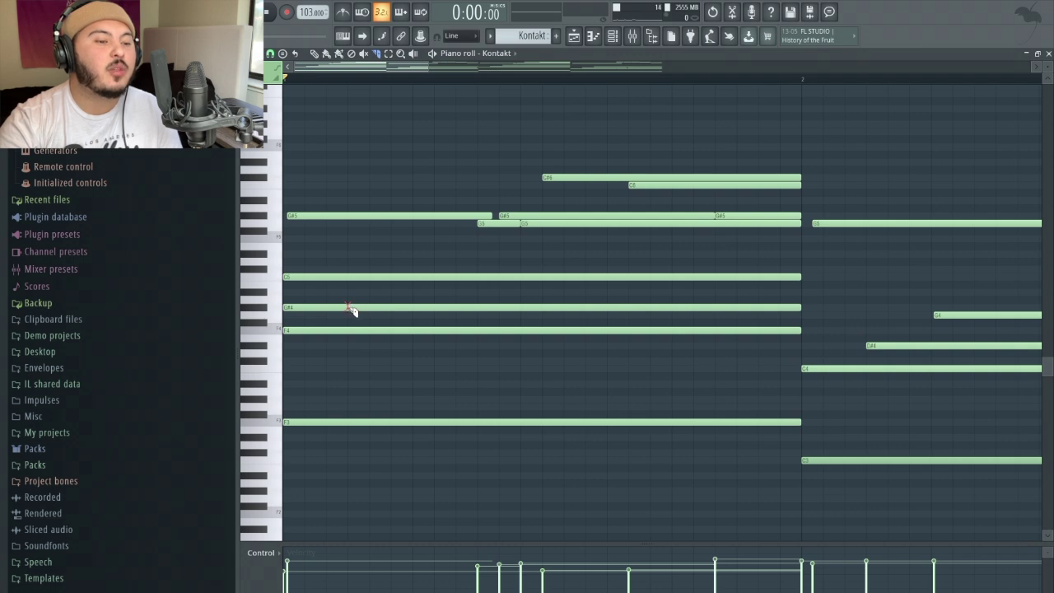
left_click_drag(348, 303, 348, 313)
left_click_drag(681, 198, 680, 191)
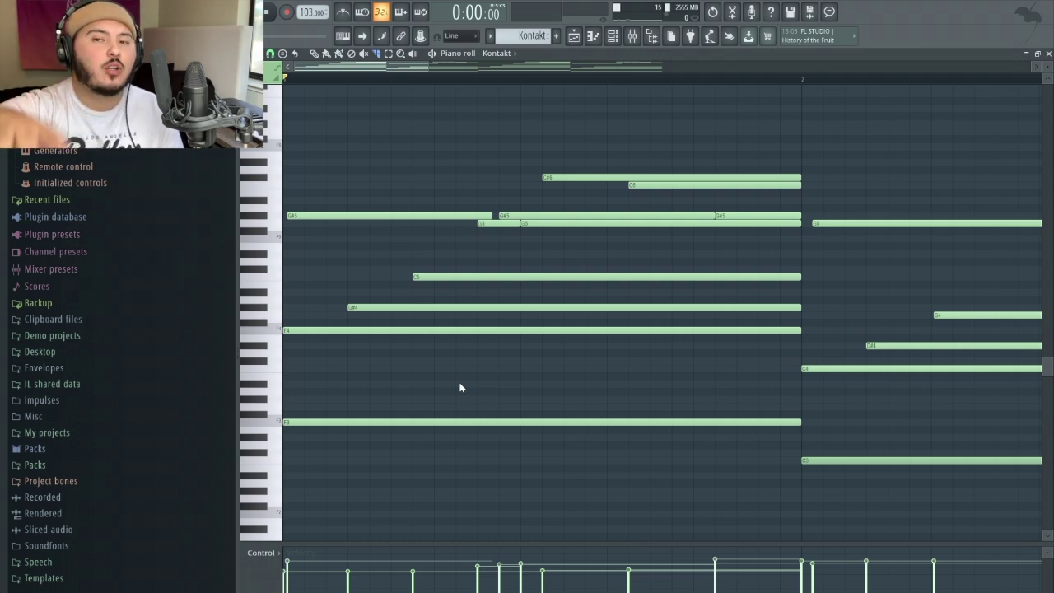
Vary the velocities of the G#4 and C5 chord notes in bar 1, and play back the staggered chord without the melody.
left_click_drag(366, 471, 513, 261)
mouse_move(333, 561)
left_mouse_down()
mouse_move(378, 586)
mouse_move(418, 577)
left_mouse_up()
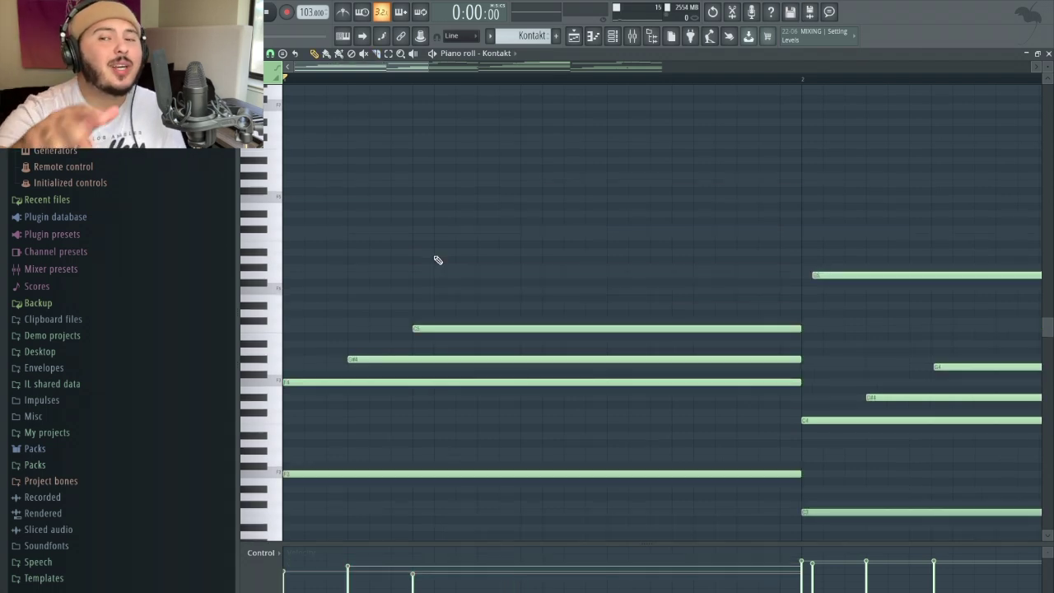
key("space")
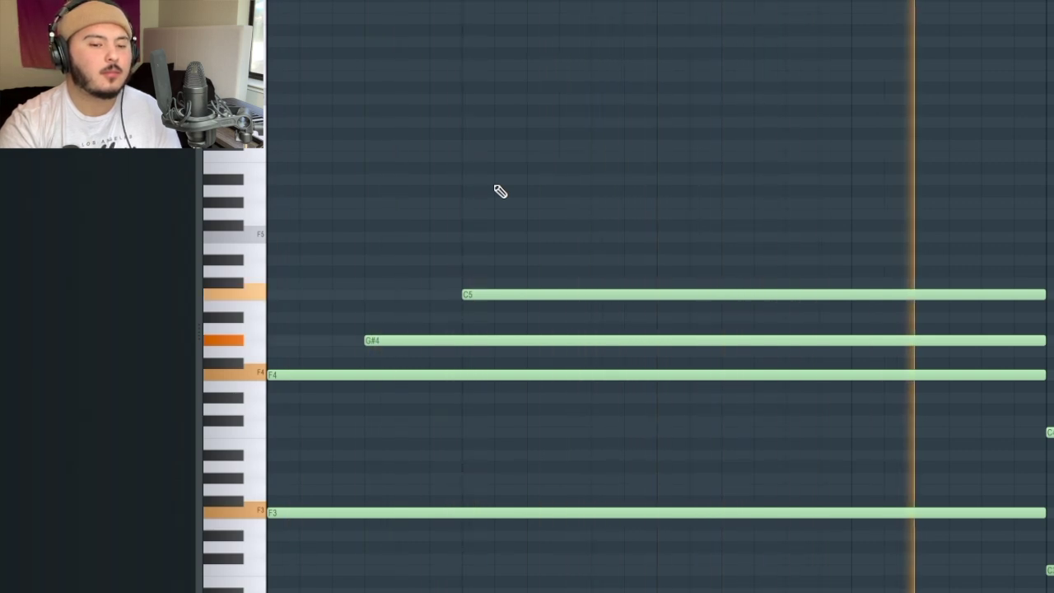
key("space")
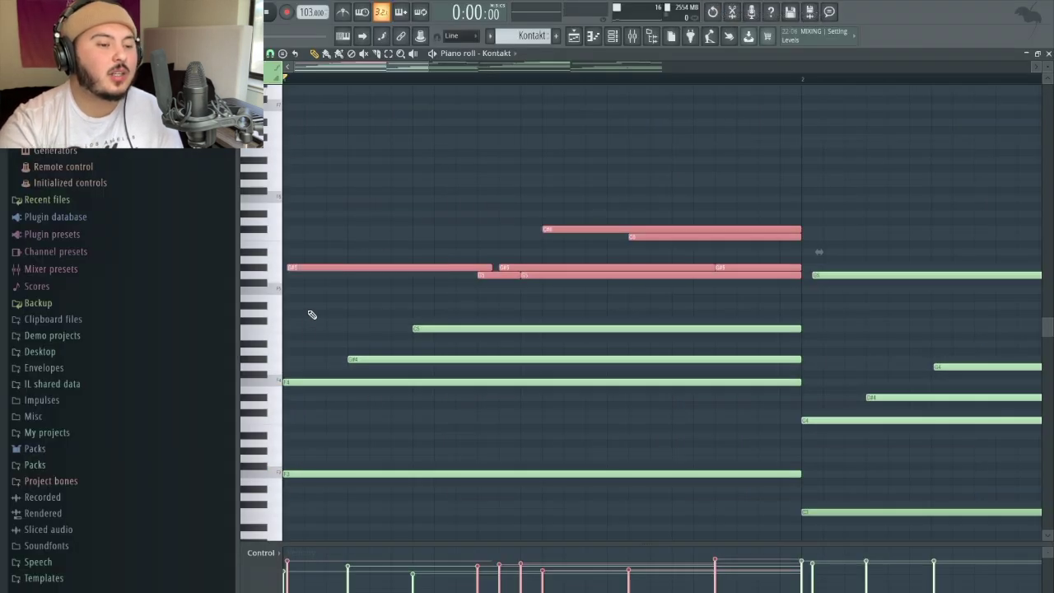
Audition the G#4 chord note and the first G#5 melody note, and examine how the melody lies above the chord in bar 1.
left_click(371, 359)
left_click(354, 269)
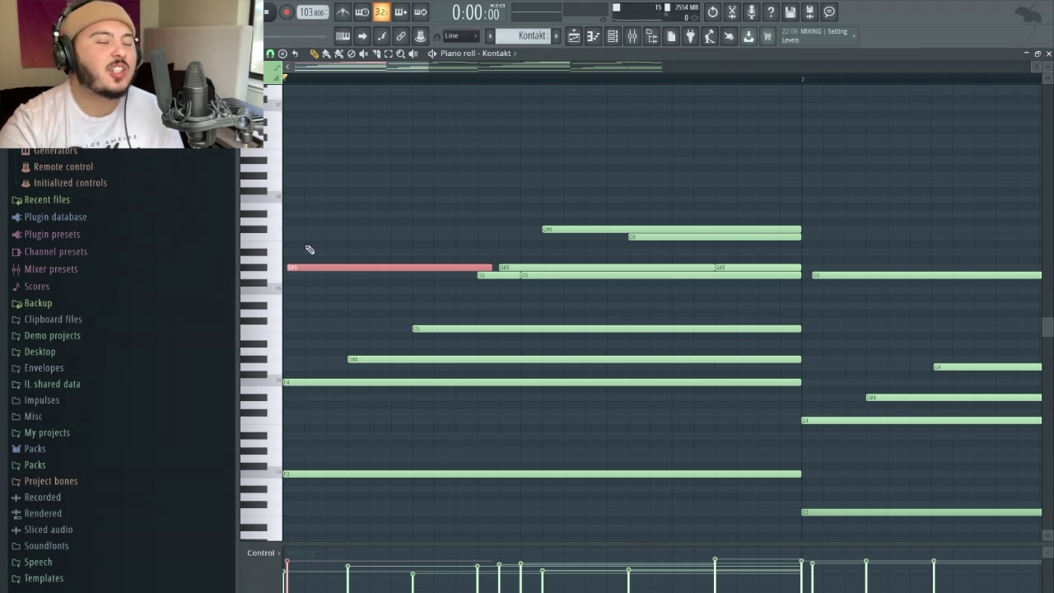
scroll(501, 295, "up", 3)
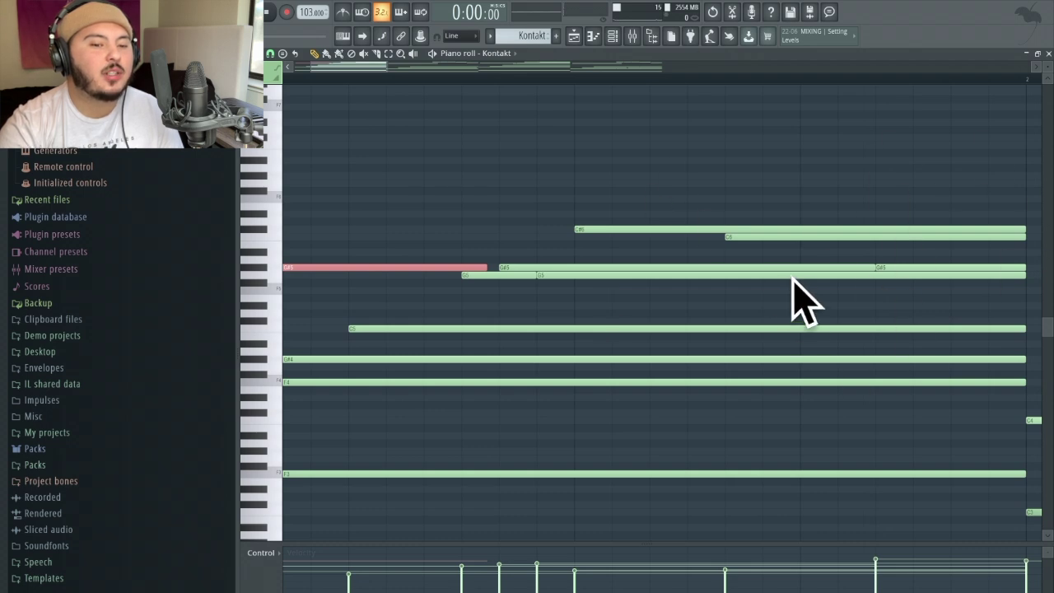
scroll(787, 280, "down", 1)
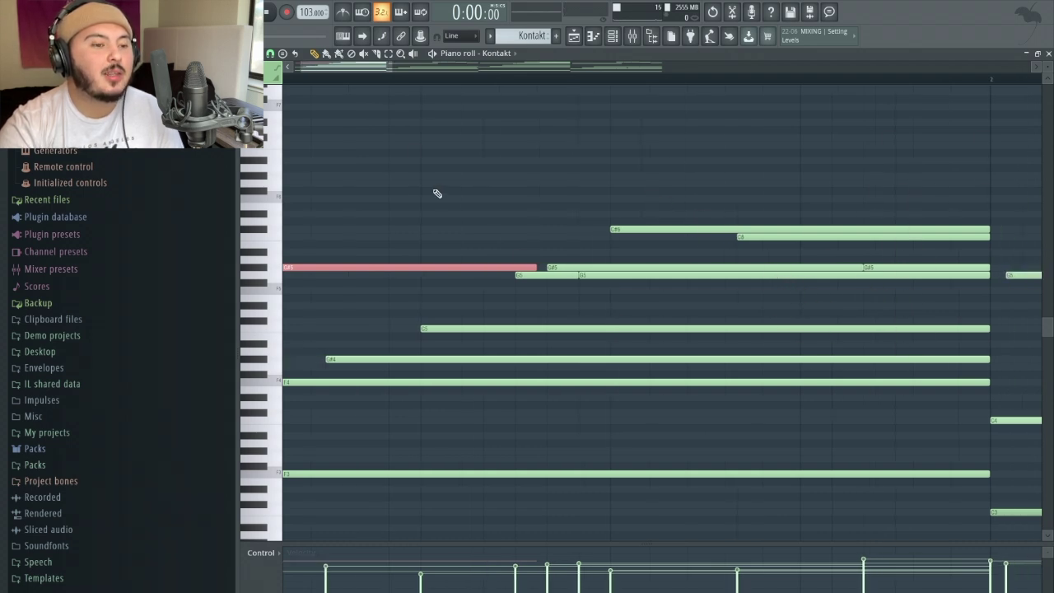
Try the 1/2 step snap setting in the piano roll, and return the snap to 1/6 beat.
left_click(271, 55)
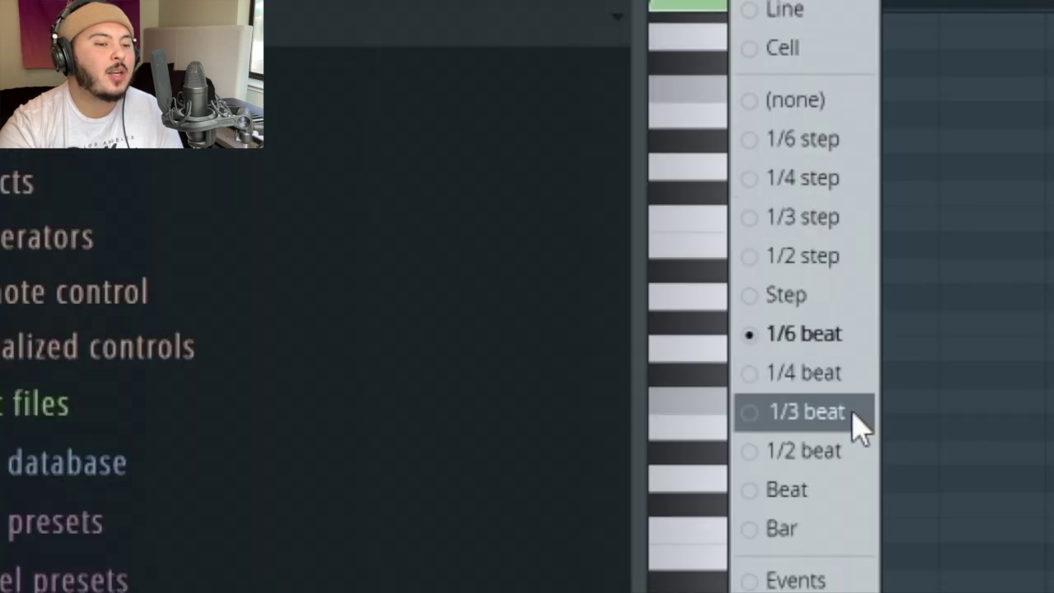
left_click(298, 203)
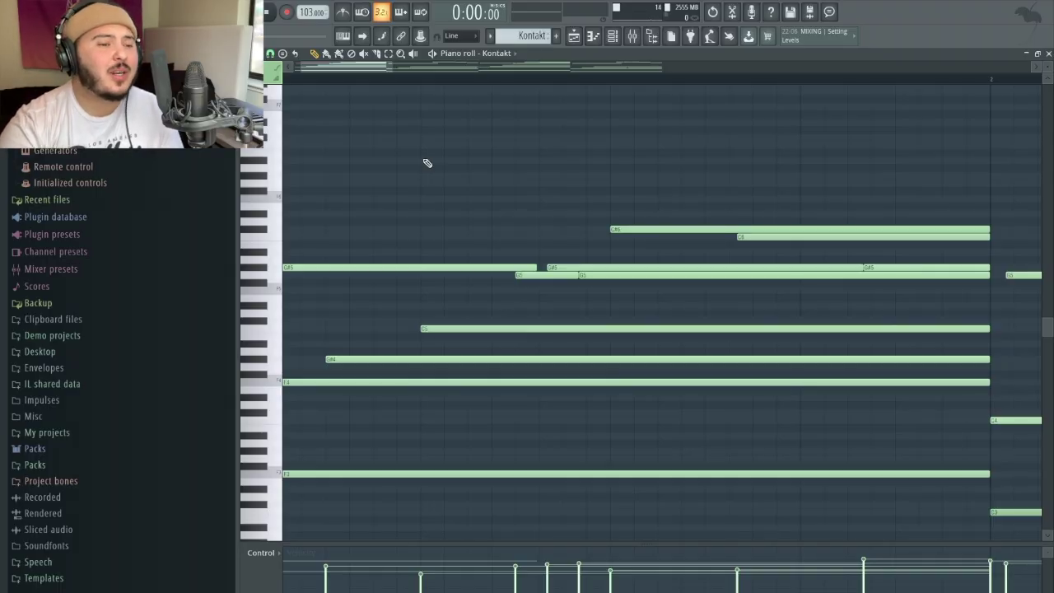
left_click(270, 54)
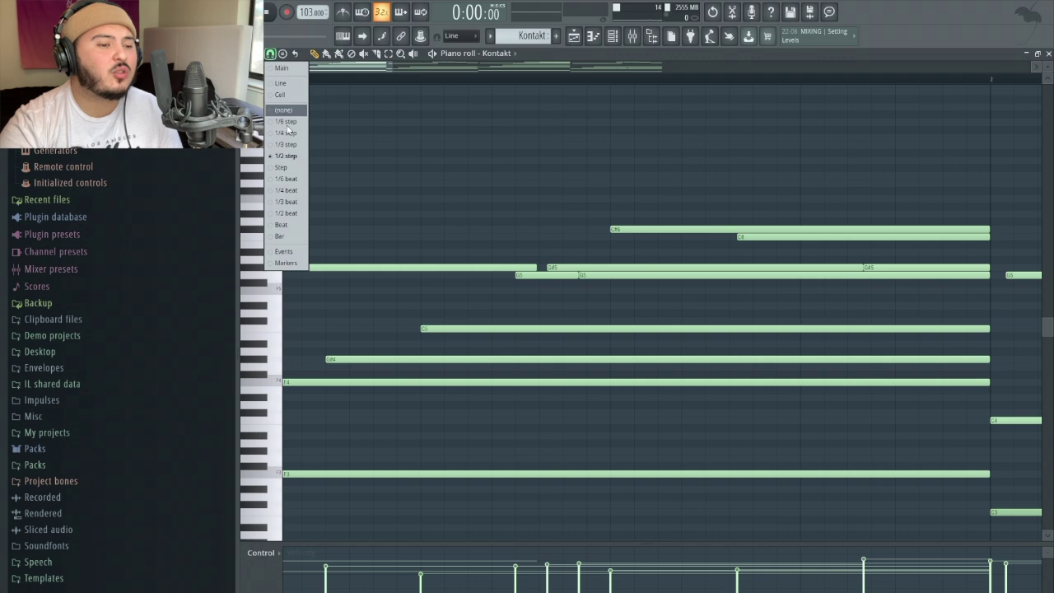
left_click(301, 180)
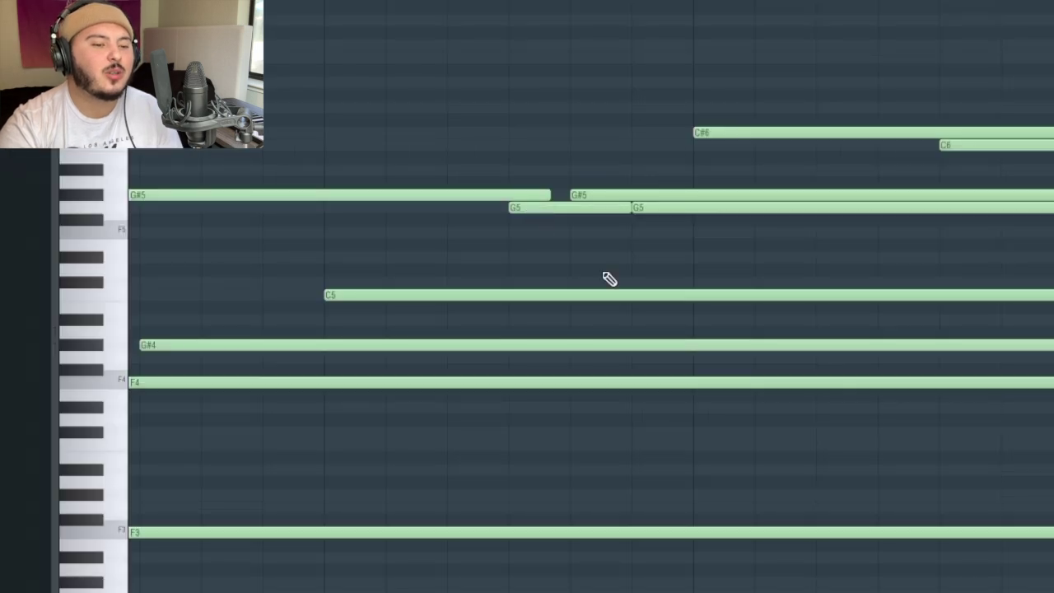
Examine the second G#5 and the two G5 melody notes in bar 1, and play back the melody together with the chord.
left_click(570, 275)
left_click_drag(657, 173, 693, 165)
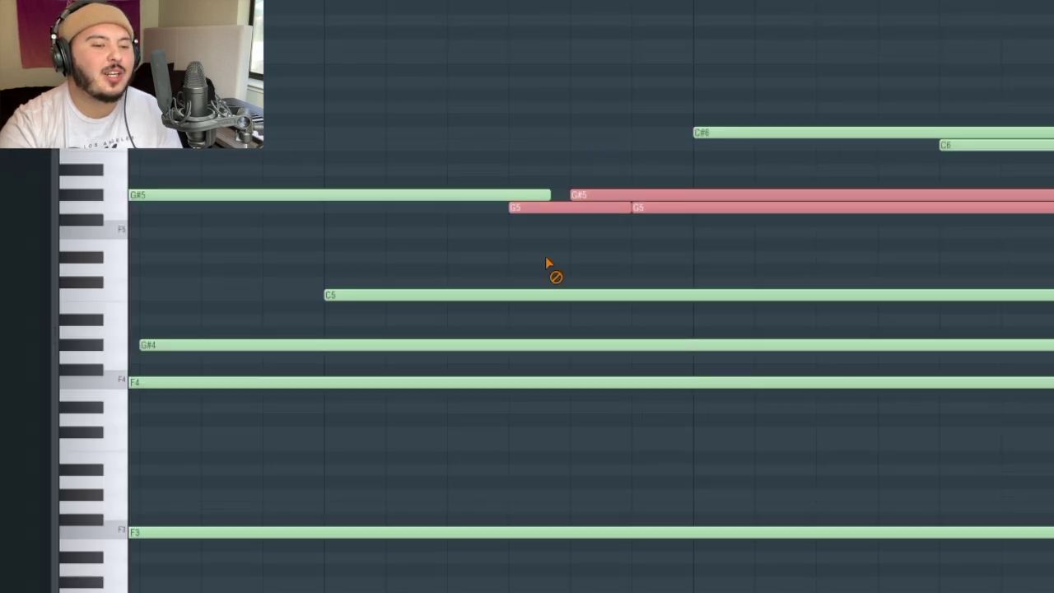
left_click(547, 235)
left_click(560, 208)
left_click_drag(630, 206, 638, 205)
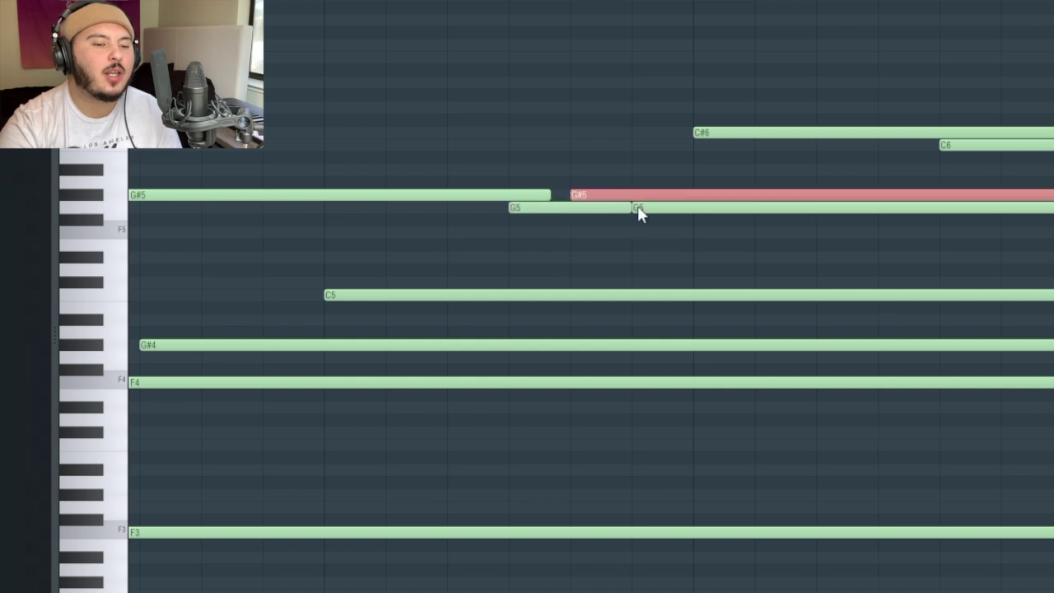
left_click(560, 206)
left_click(788, 228)
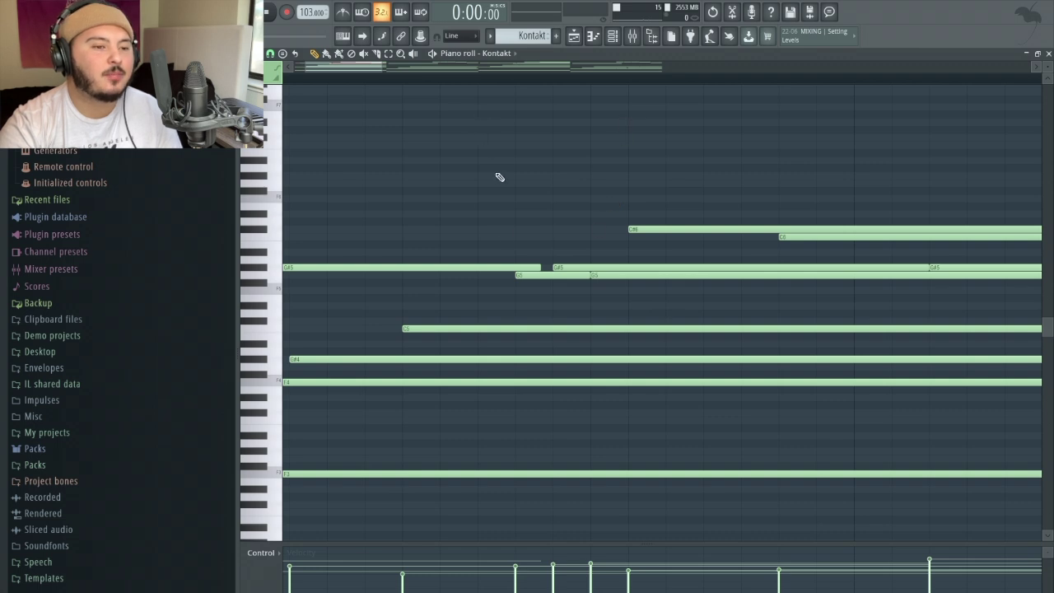
key("space")
key("space")
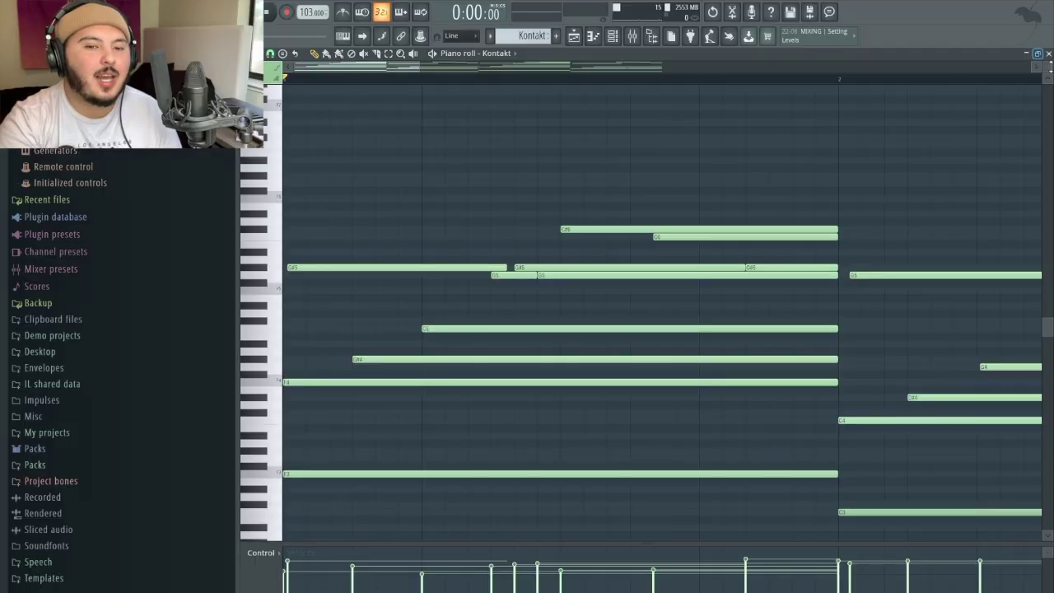
Audition the bar 1 melody notes one by one, from the first G#5 through G5, C#6 and C6 to the last G#5.
scroll(823, 358, "up", 3)
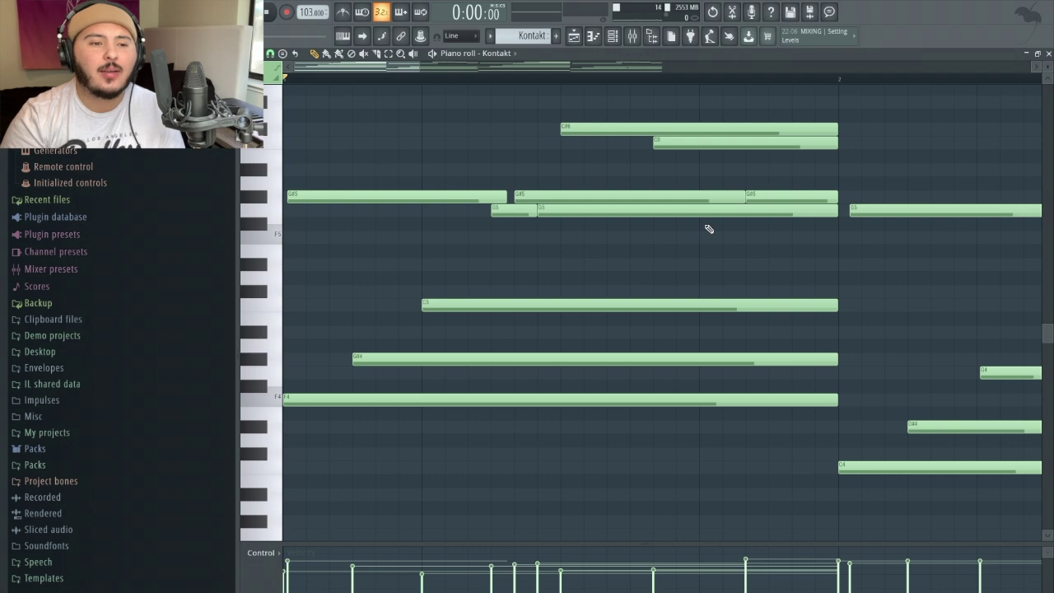
scroll(708, 229, "down", 1)
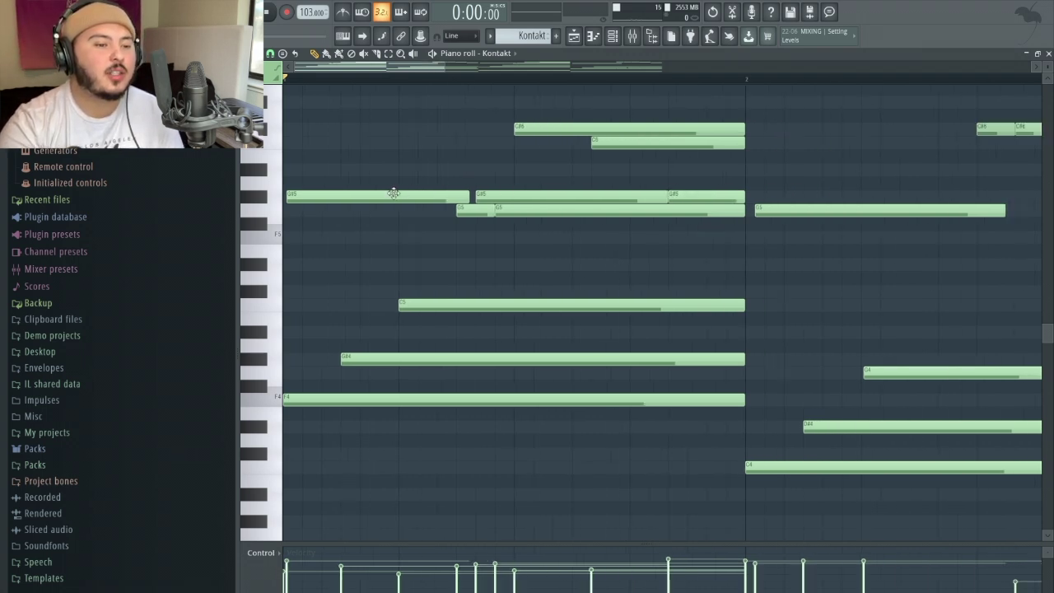
left_click(393, 193)
left_click(466, 211)
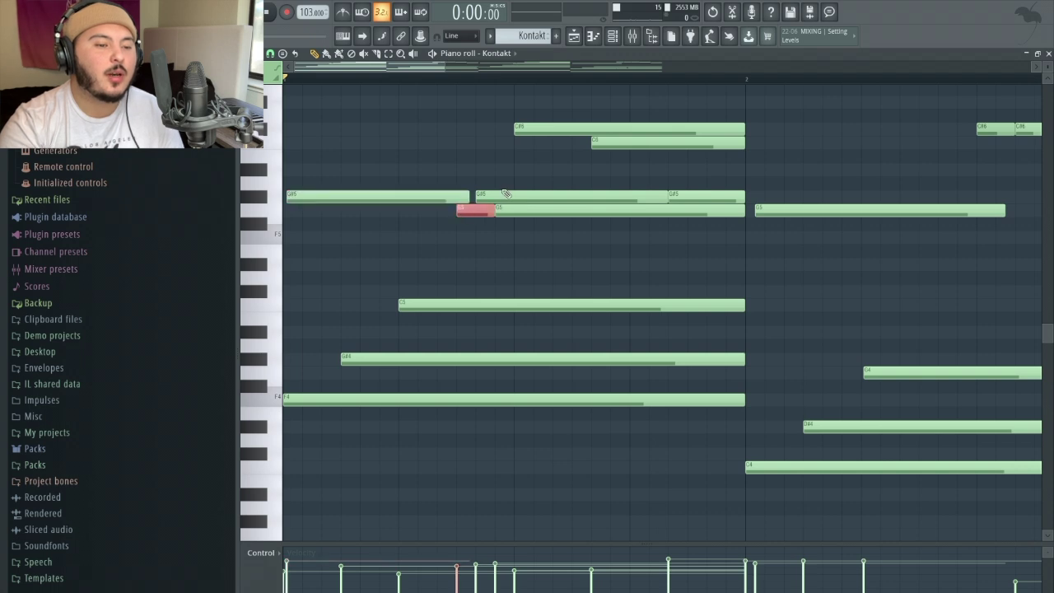
left_click(504, 195)
left_click(515, 210)
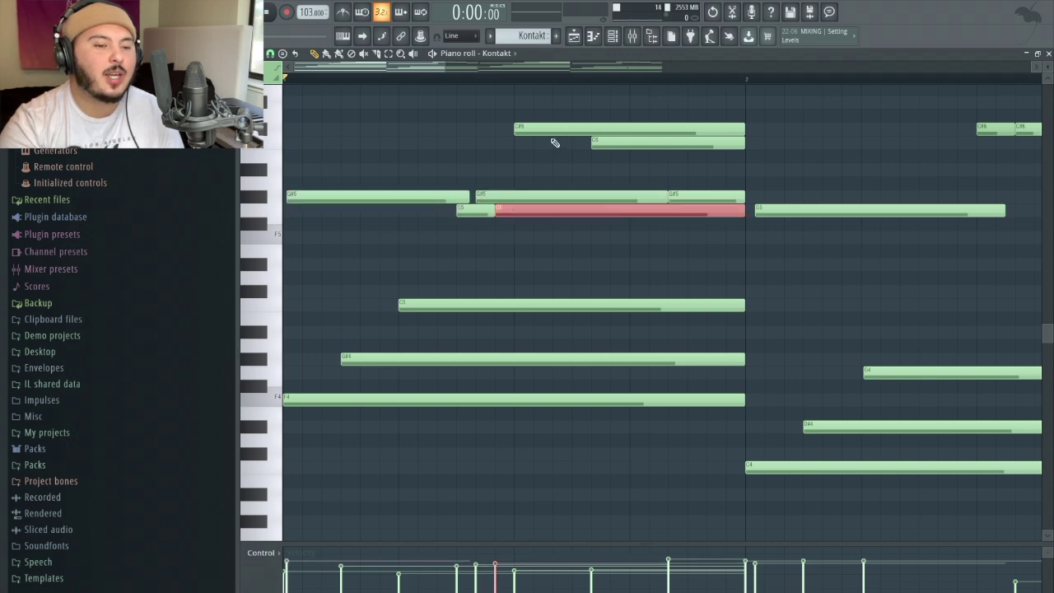
left_click(619, 145)
left_click(680, 192)
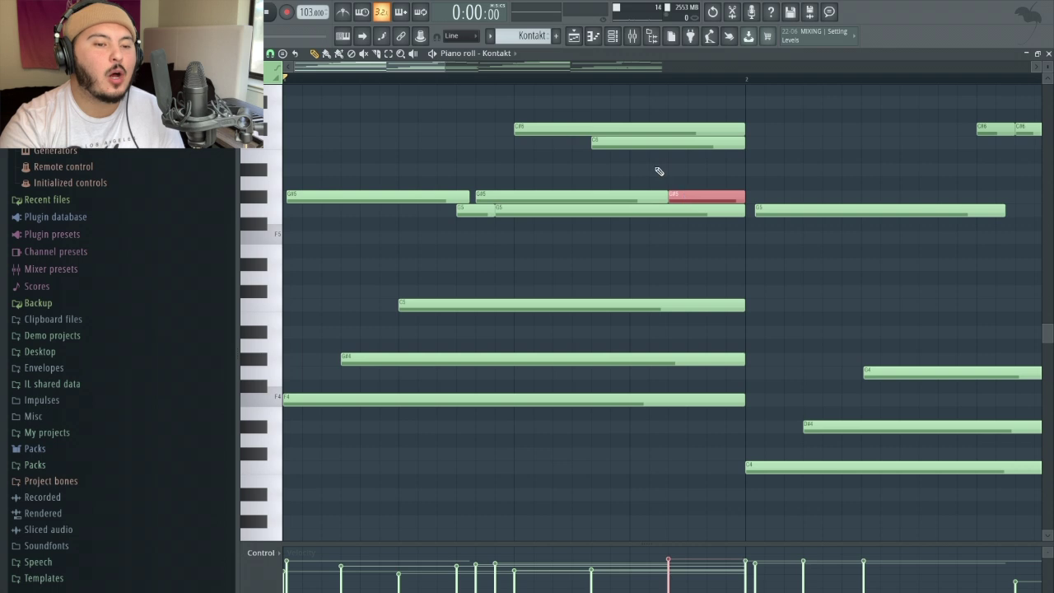
left_click(632, 127)
left_click(651, 145)
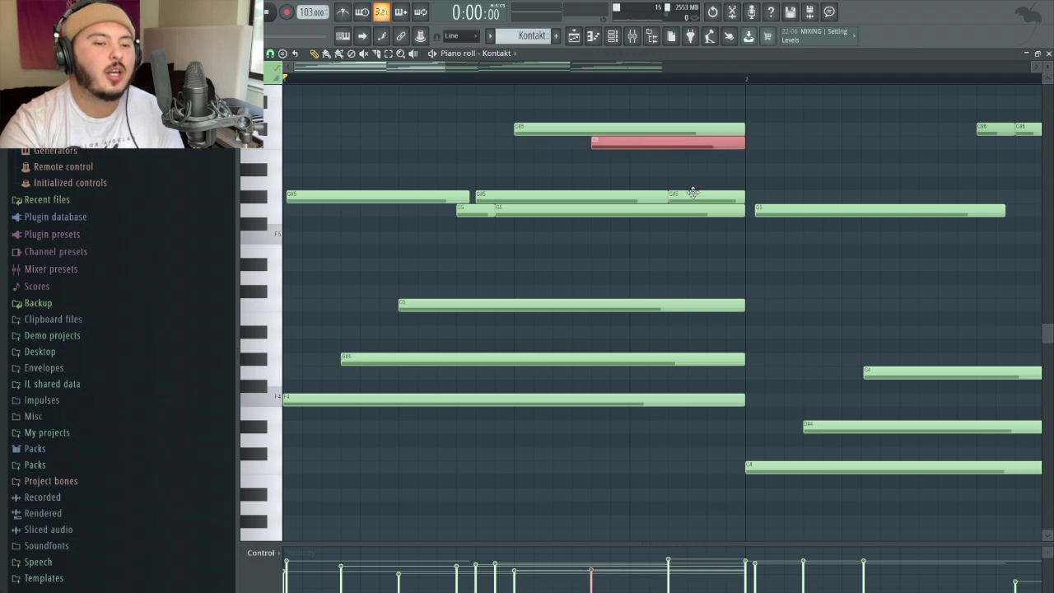
left_click(692, 192)
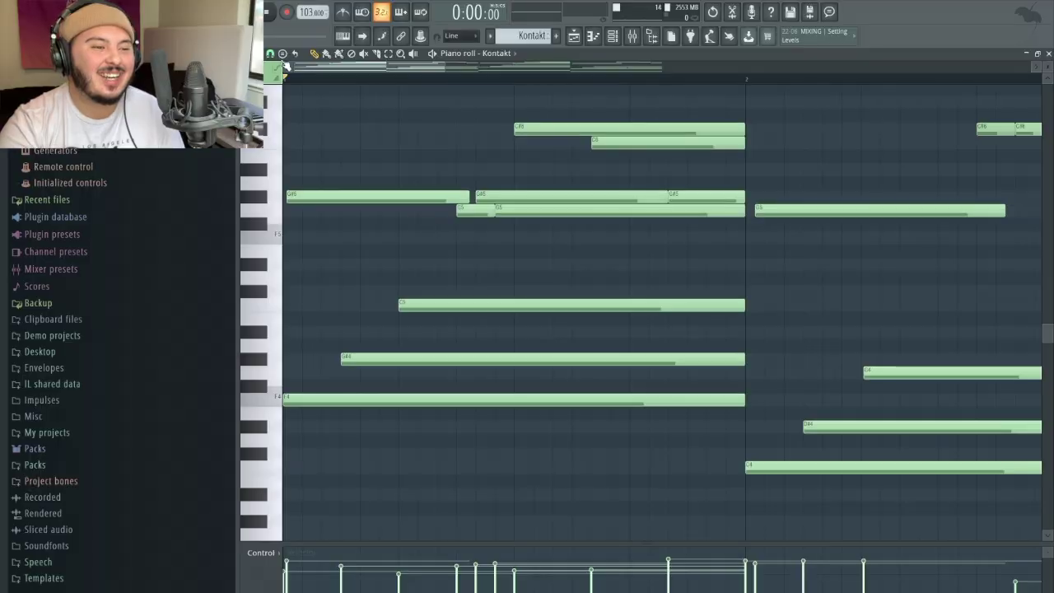
left_click(270, 53)
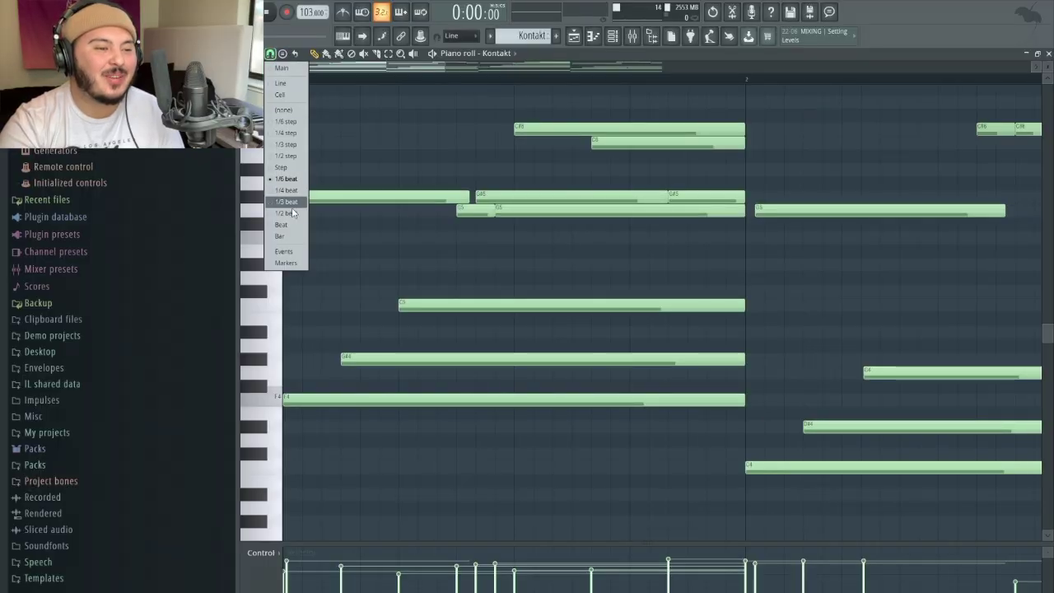
left_click(331, 231)
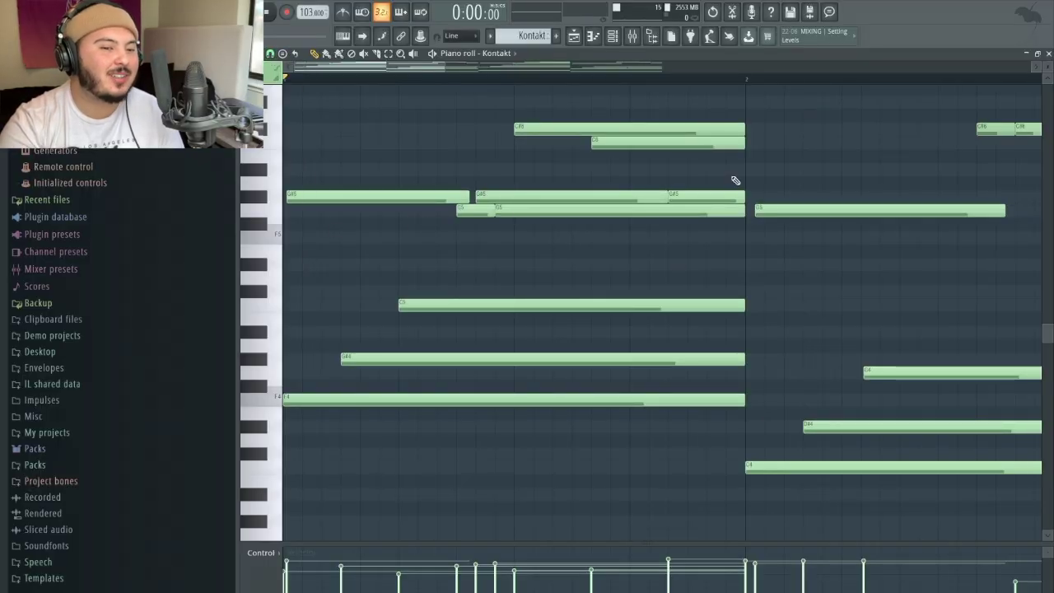
Duplicate the three bar 1 chord notes into bar 2, transpose the copies down five semitones to C4, D#4 and G4, and deselect them.
scroll(683, 232, "down", 5)
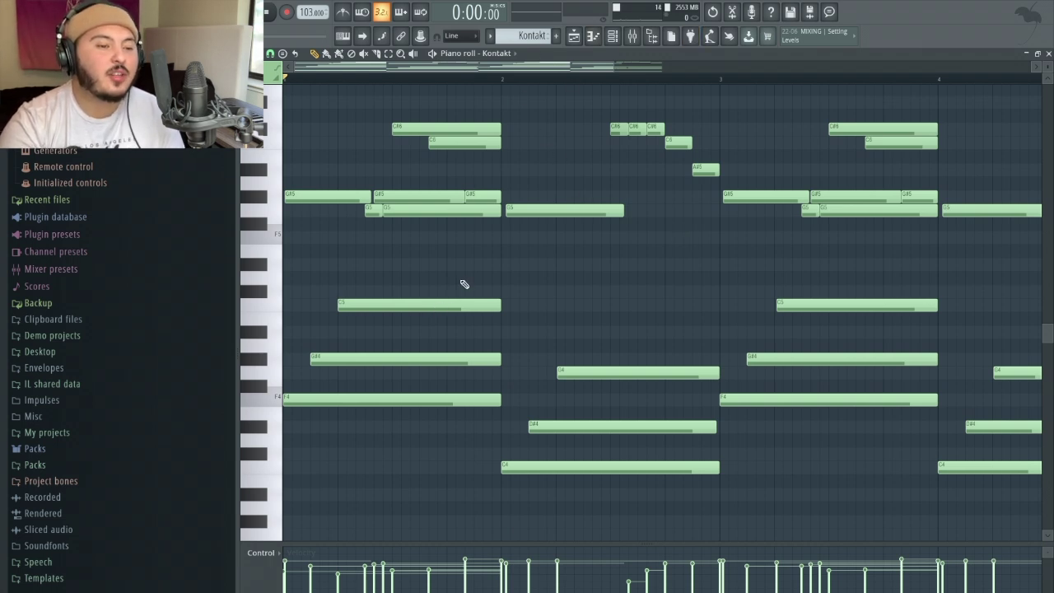
left_click_drag(497, 275, 397, 505)
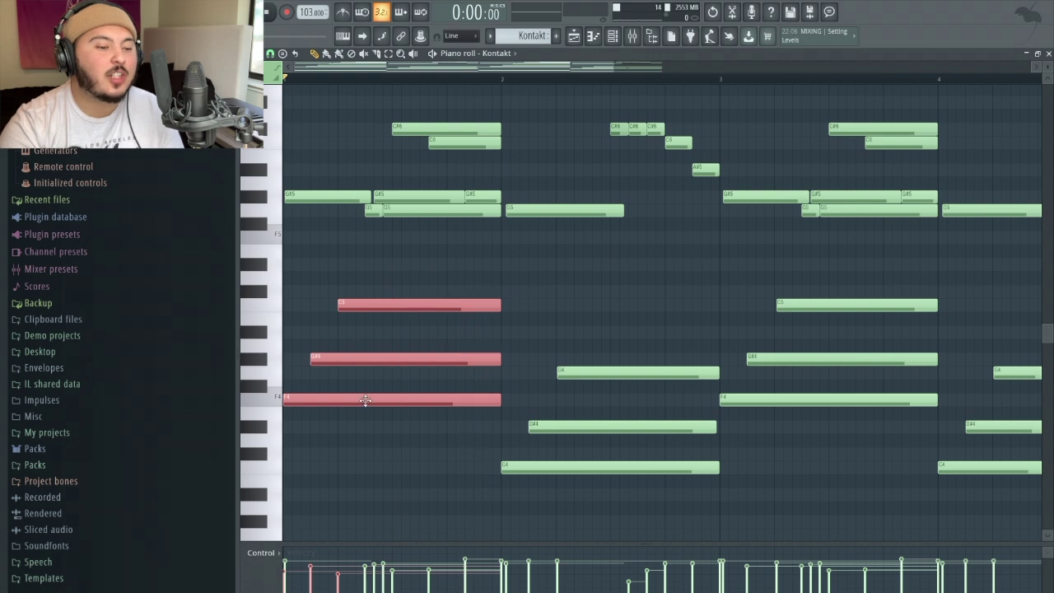
key("ctrl+b")
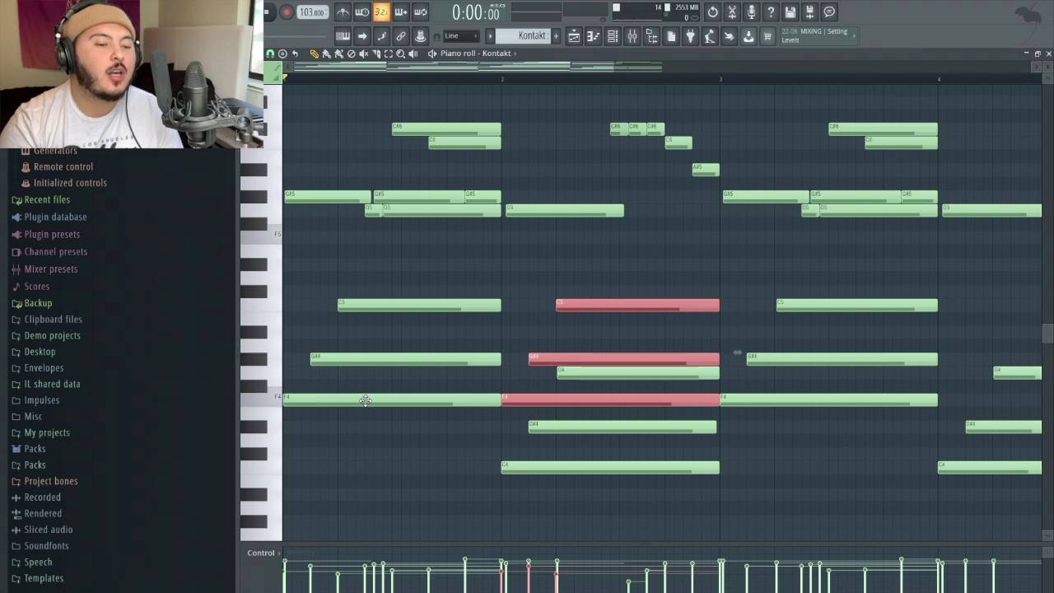
key("shift+Down")
key("shift+Down")
key("shift+Down")
key("shift+Down")
key("shift+Down")
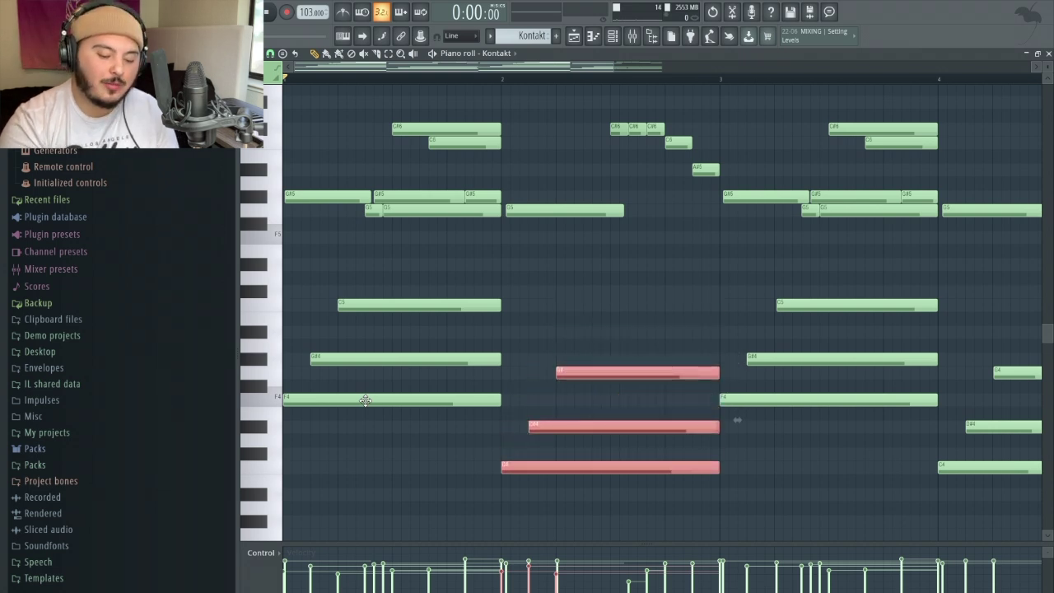
key("ctrl+d")
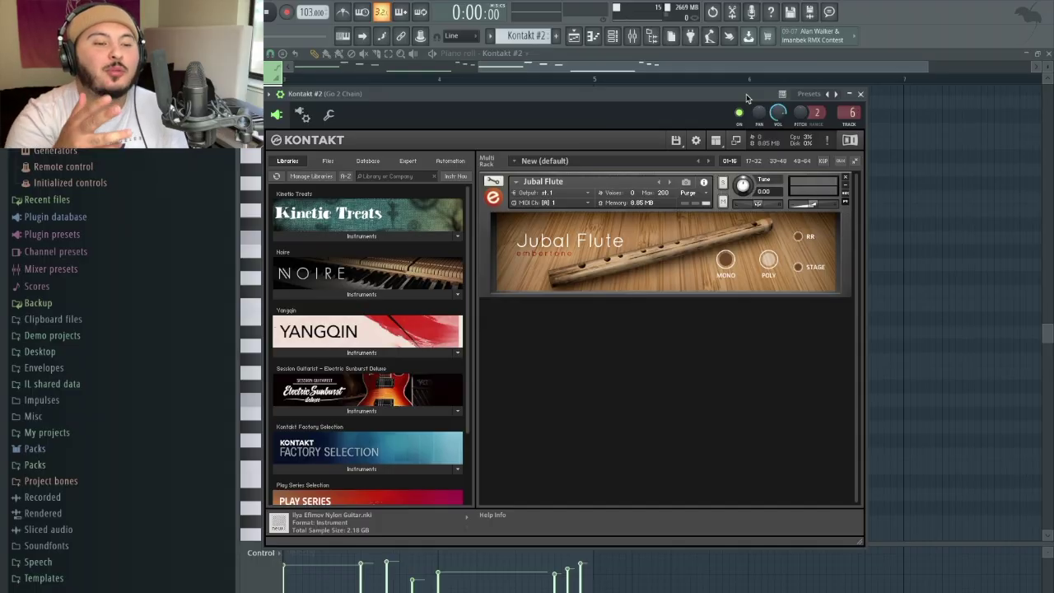
Close the Jubal Flute instrument window and check the snap setting against the flute melody in the piano roll.
left_click(860, 95)
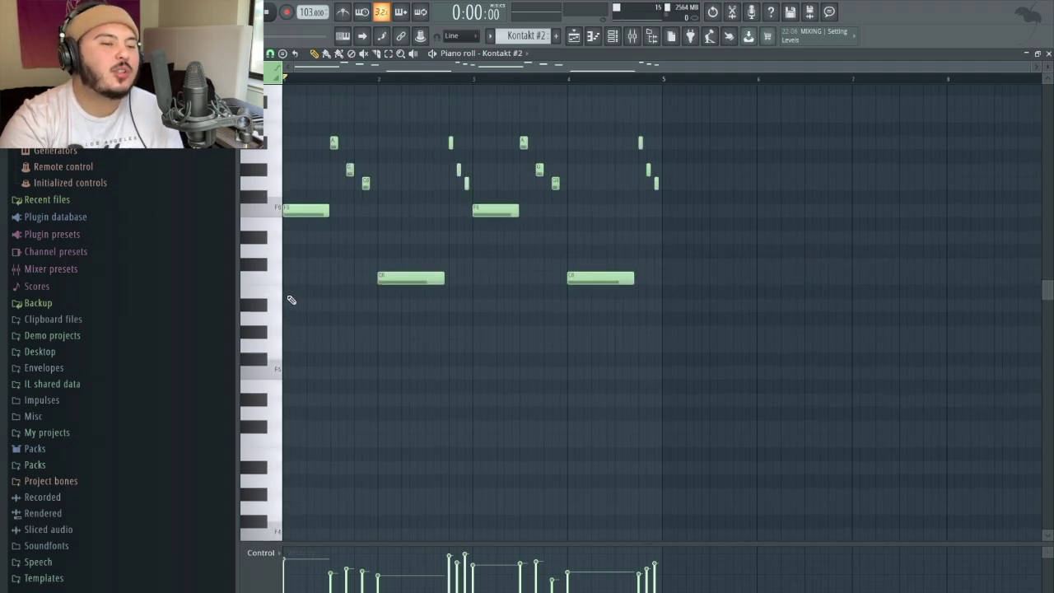
scroll(291, 300, "up", 3)
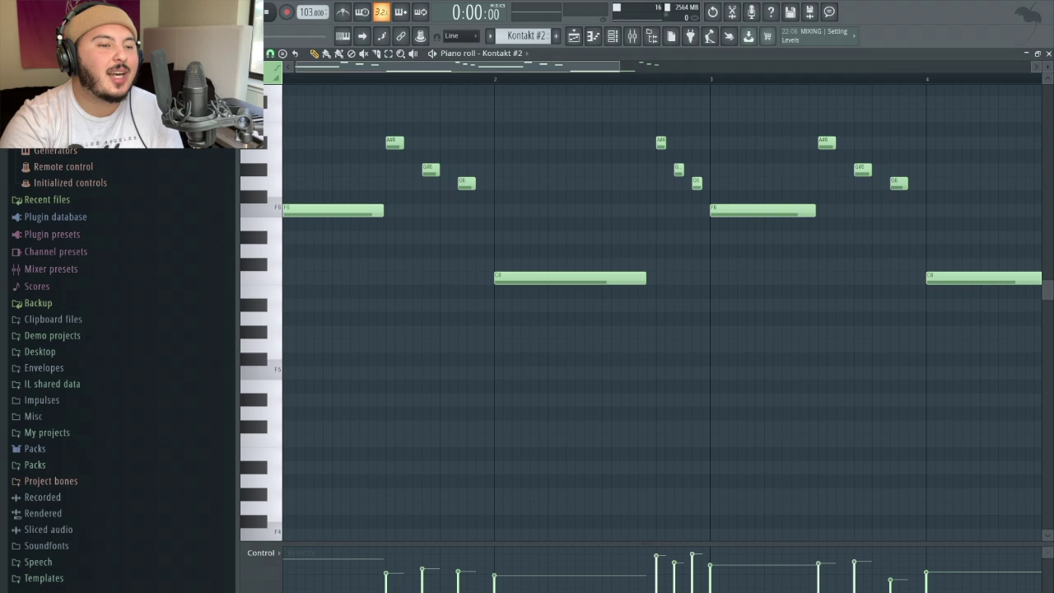
scroll(399, 62, "up", 1)
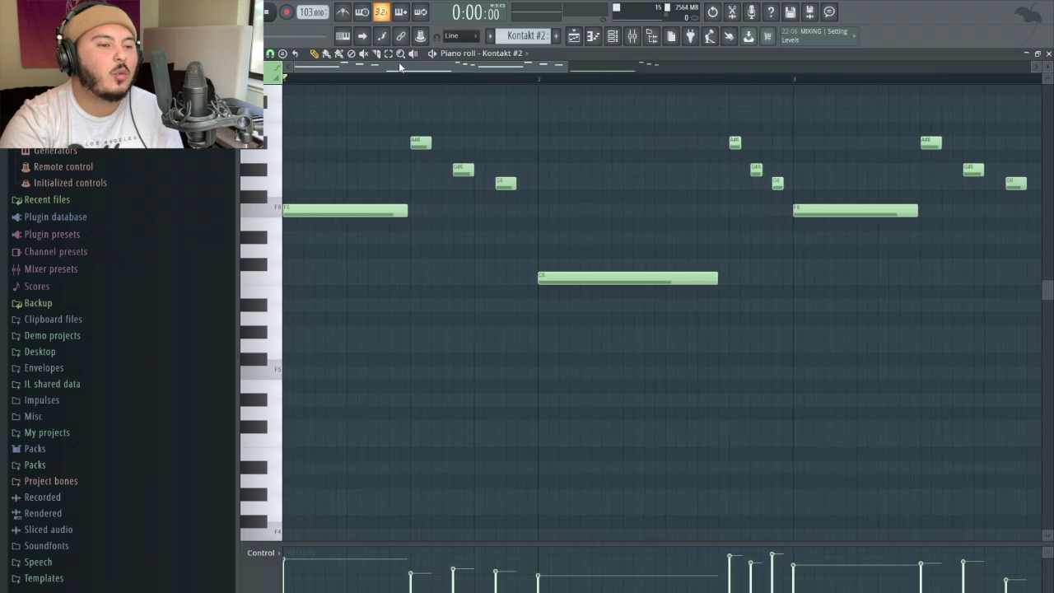
left_click(271, 53)
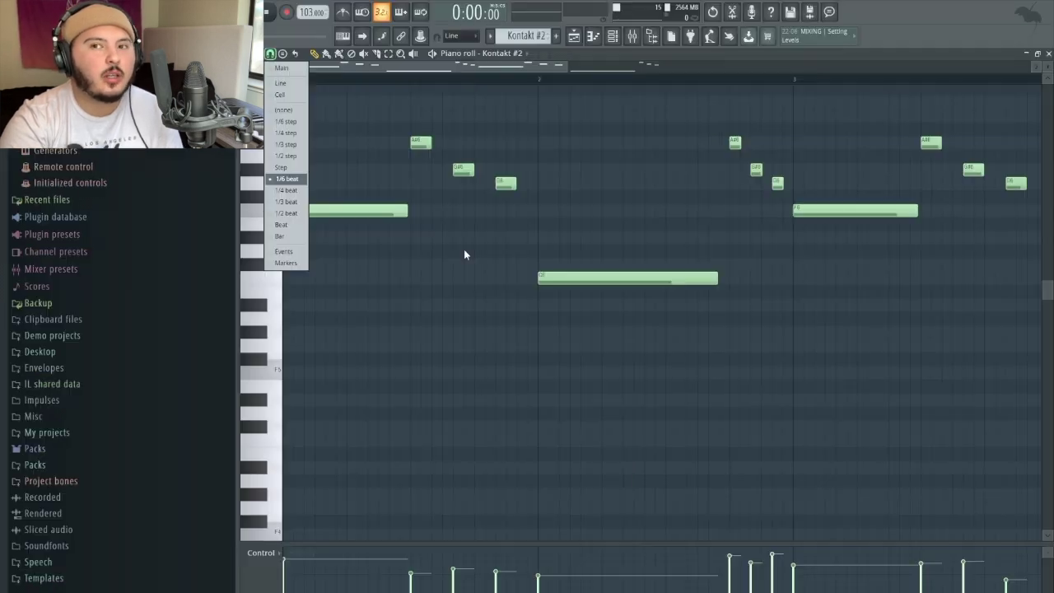
left_click(464, 253)
scroll(459, 256, "down", 2, "ctrl")
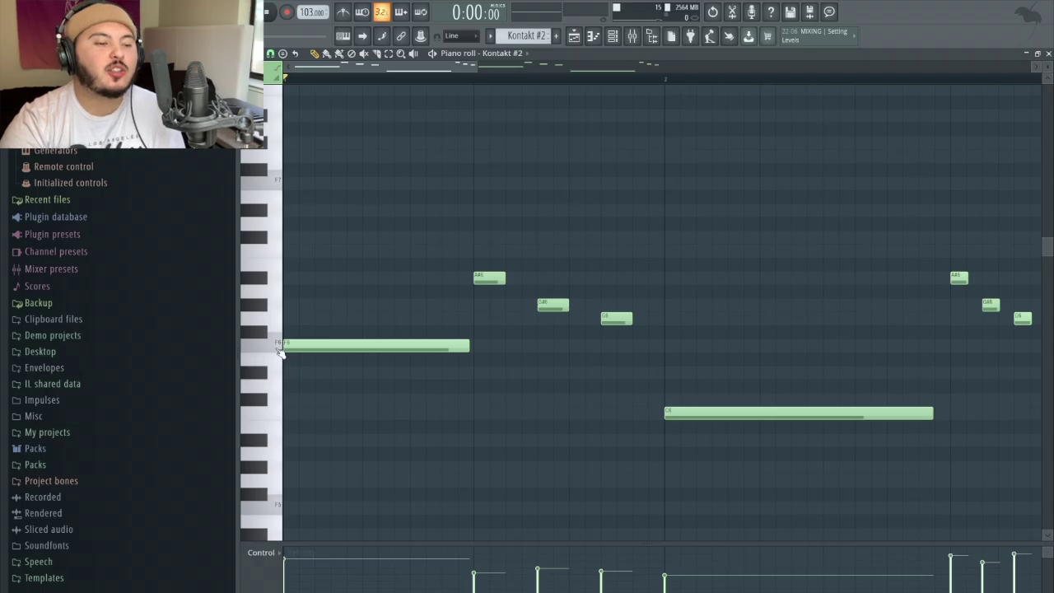
Audition the F6 and A#6 flute notes in bar 1, keep the snap at 1/6 beat, and examine the note spacing.
left_click(278, 349)
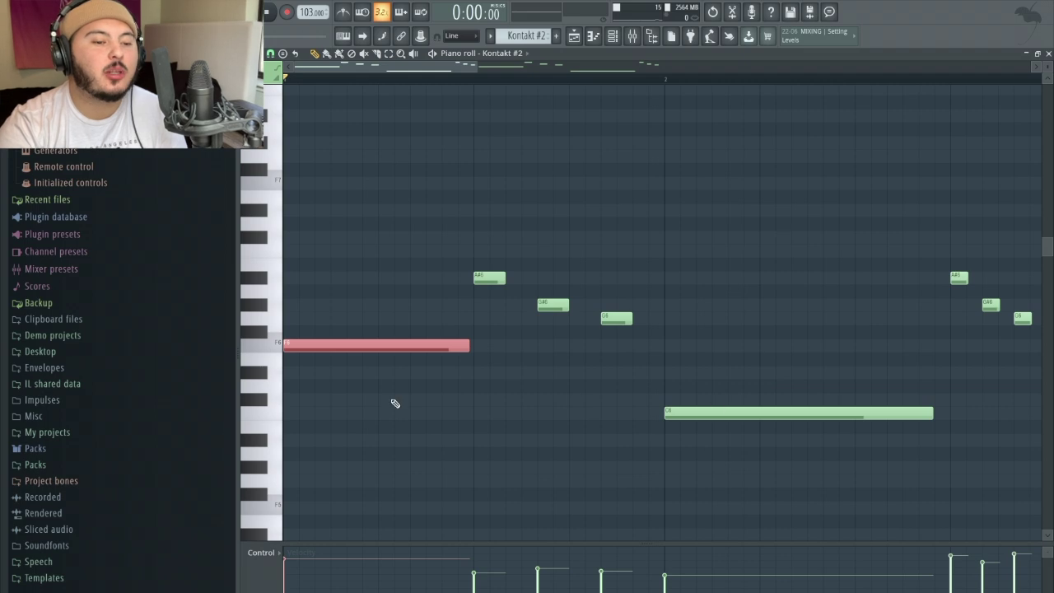
scroll(507, 321, "up", 2)
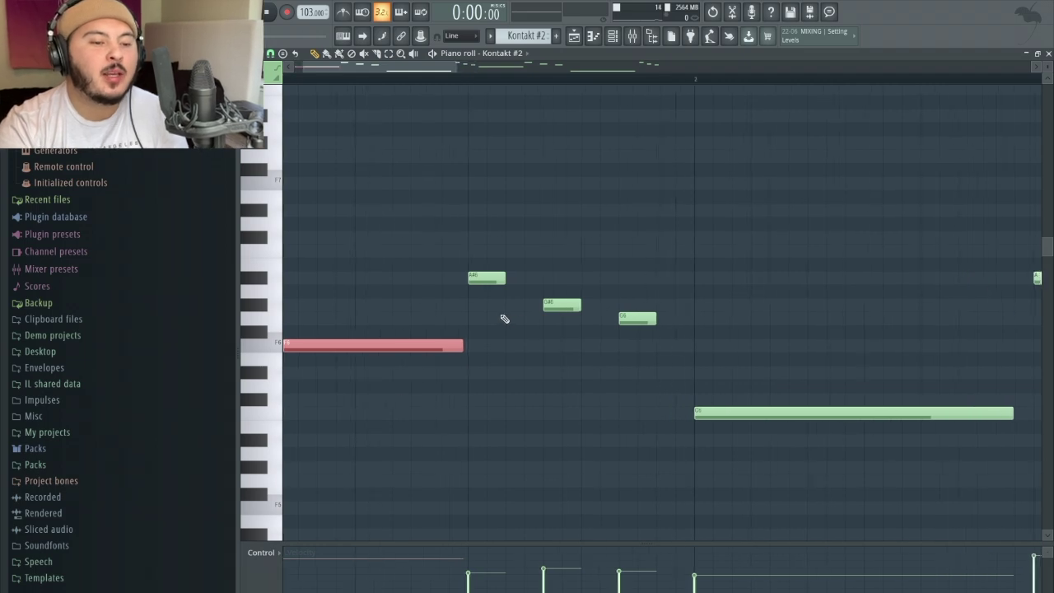
left_click(481, 277)
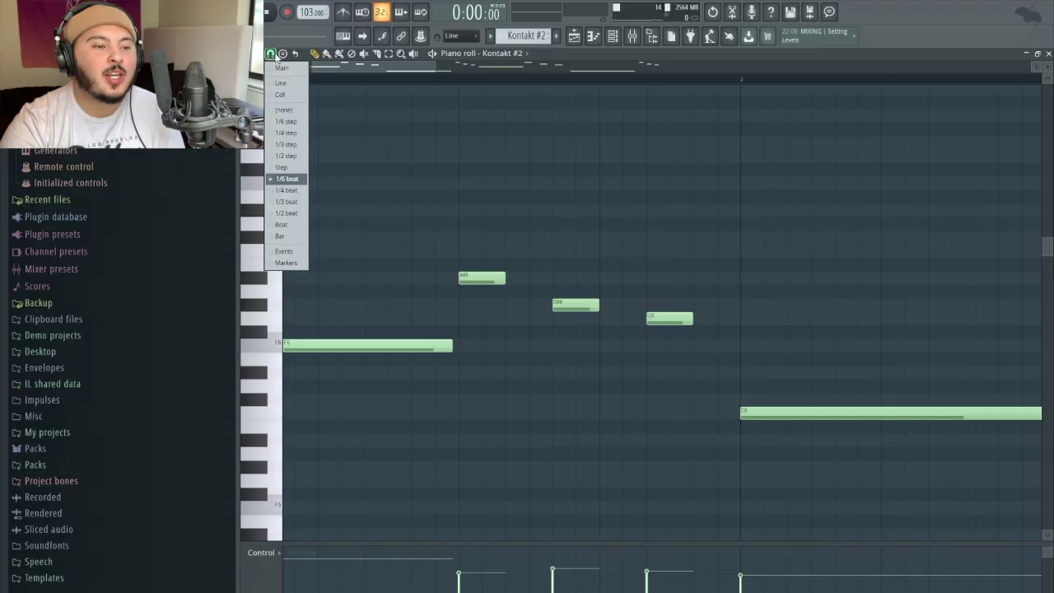
left_click(287, 176)
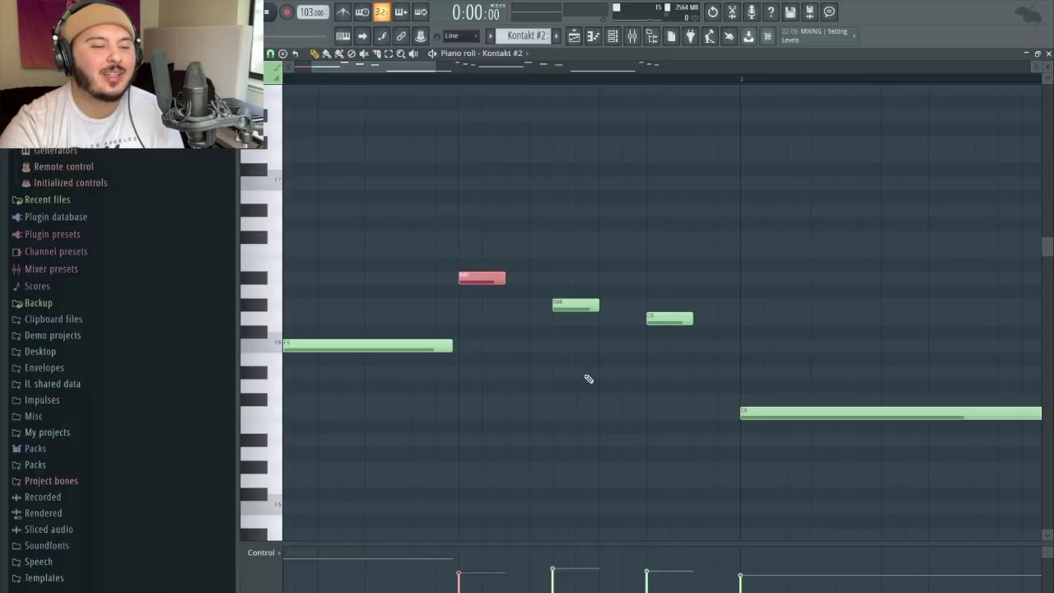
scroll(579, 383, "down", 3)
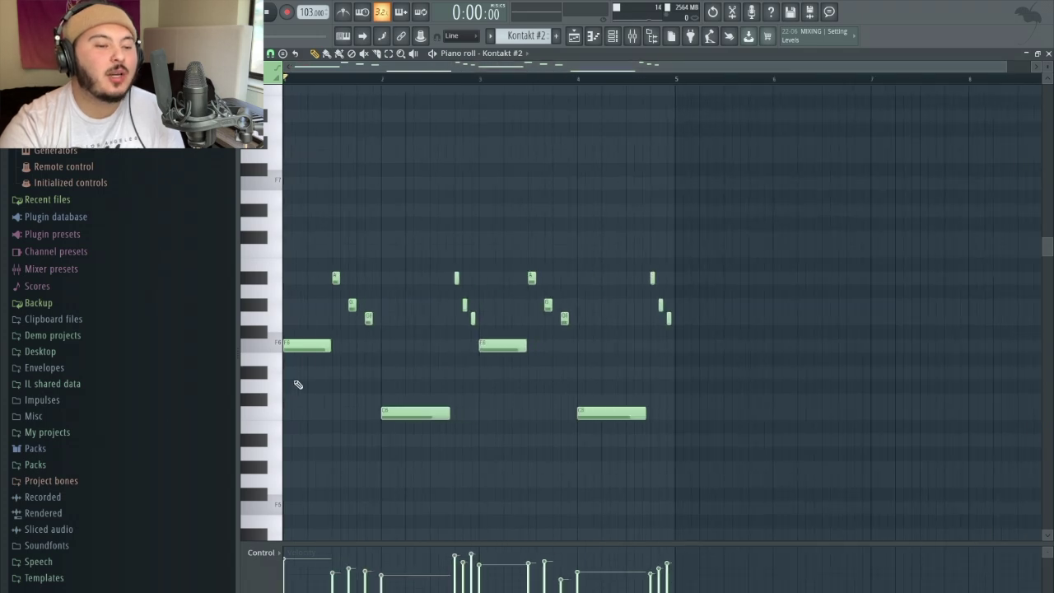
scroll(301, 342, "up", 3)
left_click(472, 278)
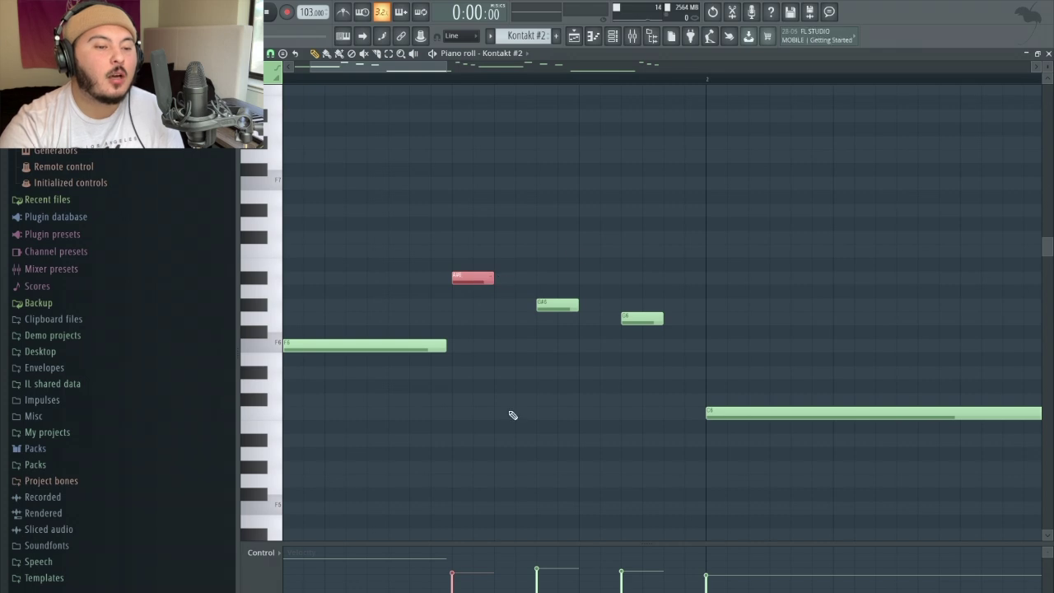
left_click(641, 347)
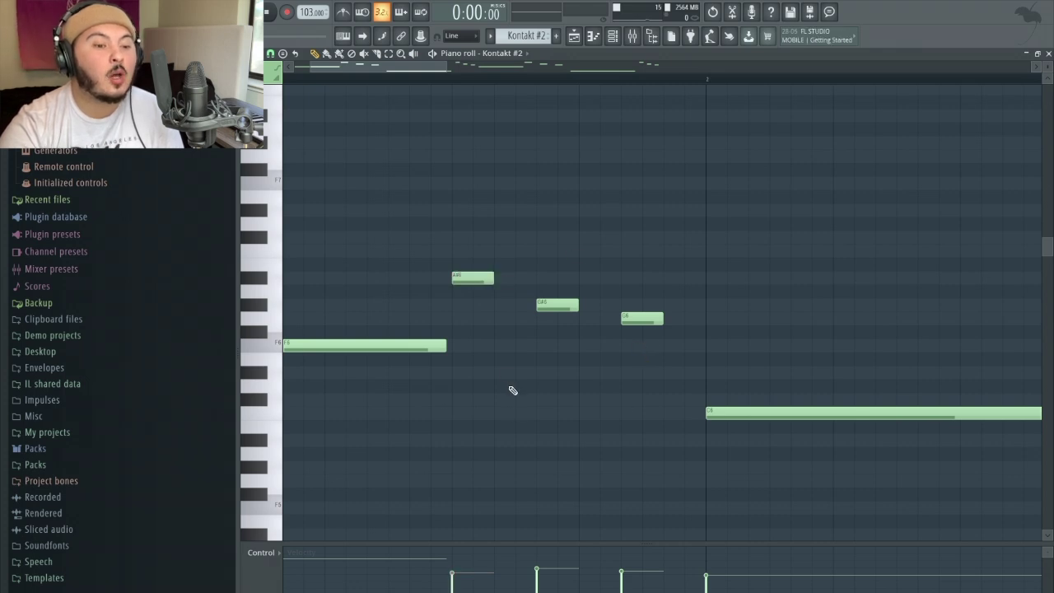
Try lengthening the A#6, G#6 and G6 notes in bar 1 to close their gaps, play them back, and undo the change.
left_click_drag(466, 232, 649, 407)
left_click_drag(662, 314, 696, 318)
key("space")
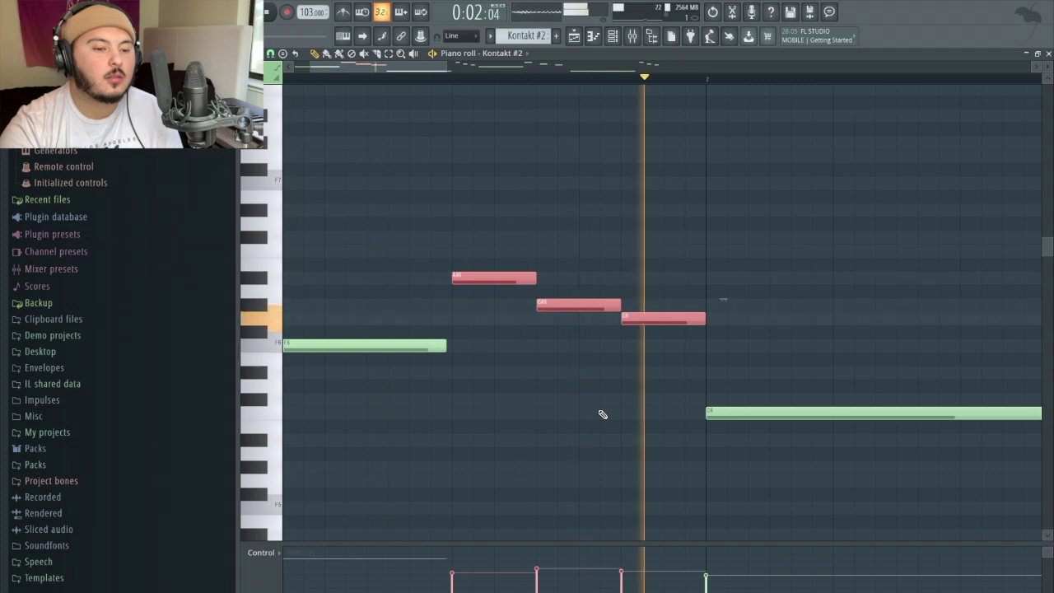
key("space")
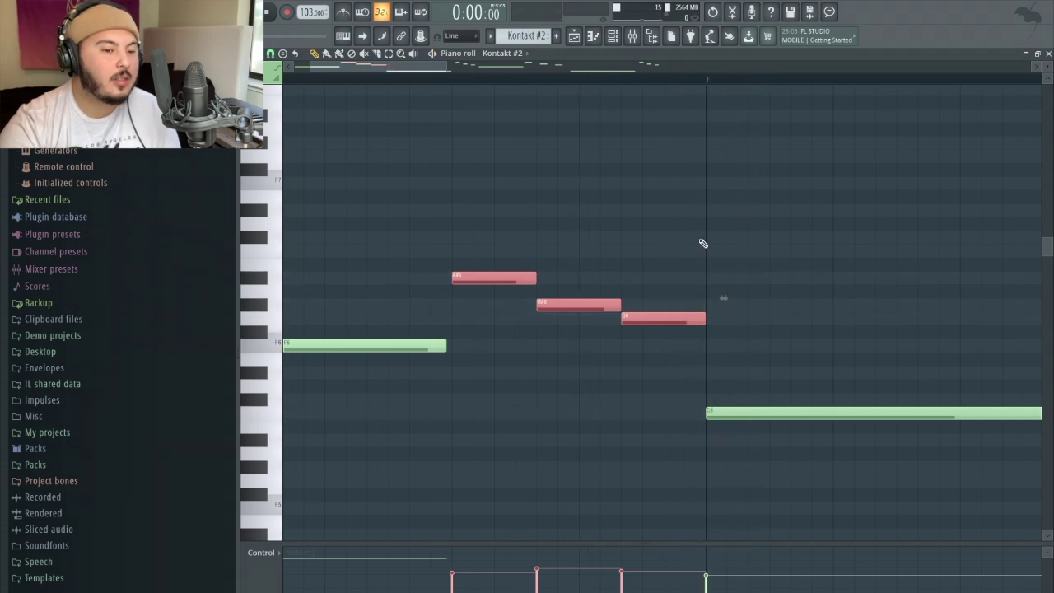
key("ctrl+z")
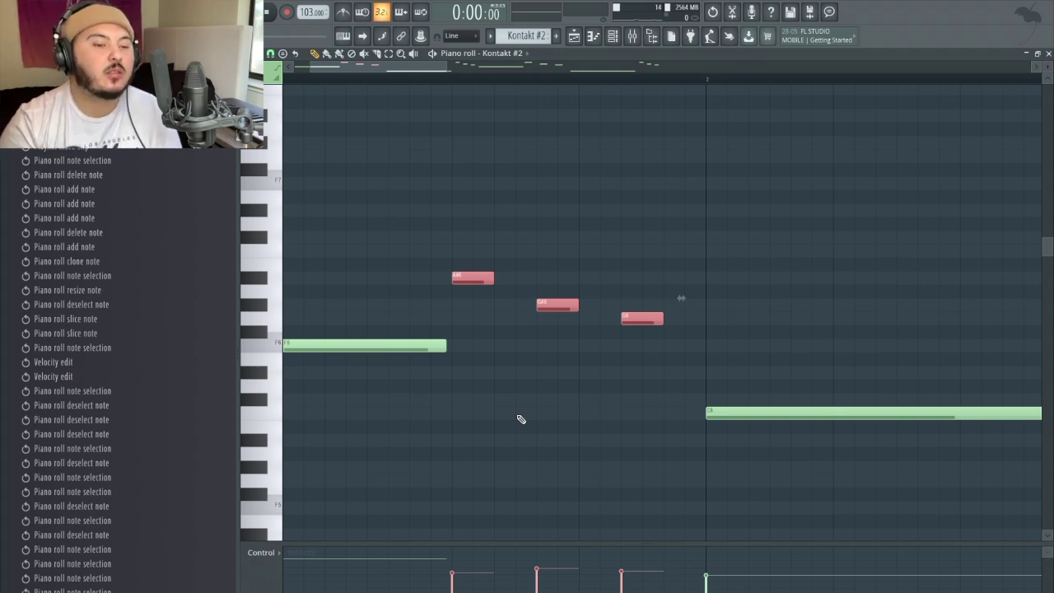
Play back the short flute notes in bar 1, and examine the faster A#6, G#6 and G6 run at the end of bar 2.
key("space")
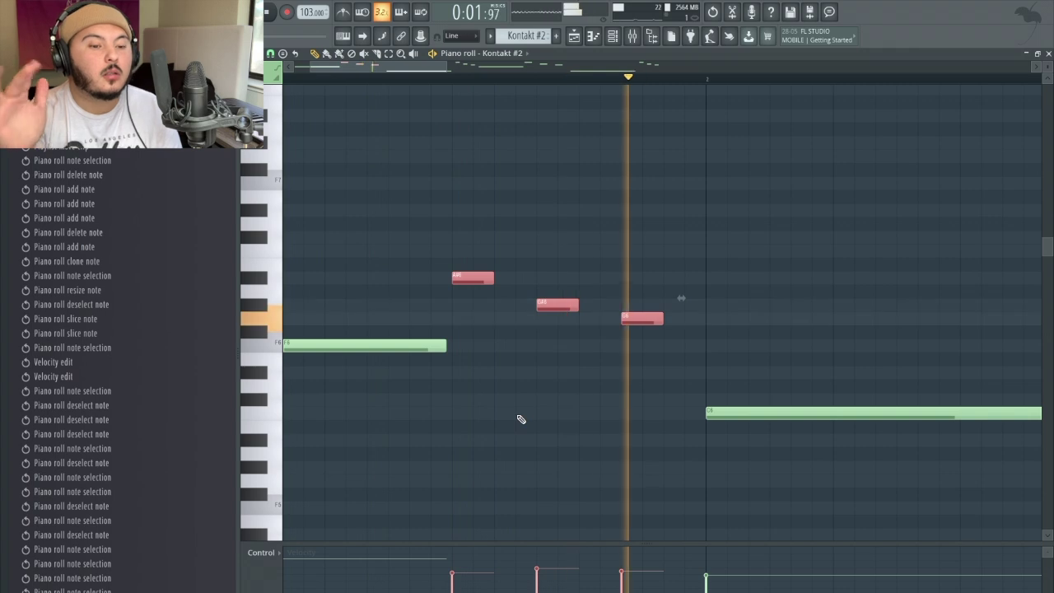
key("space")
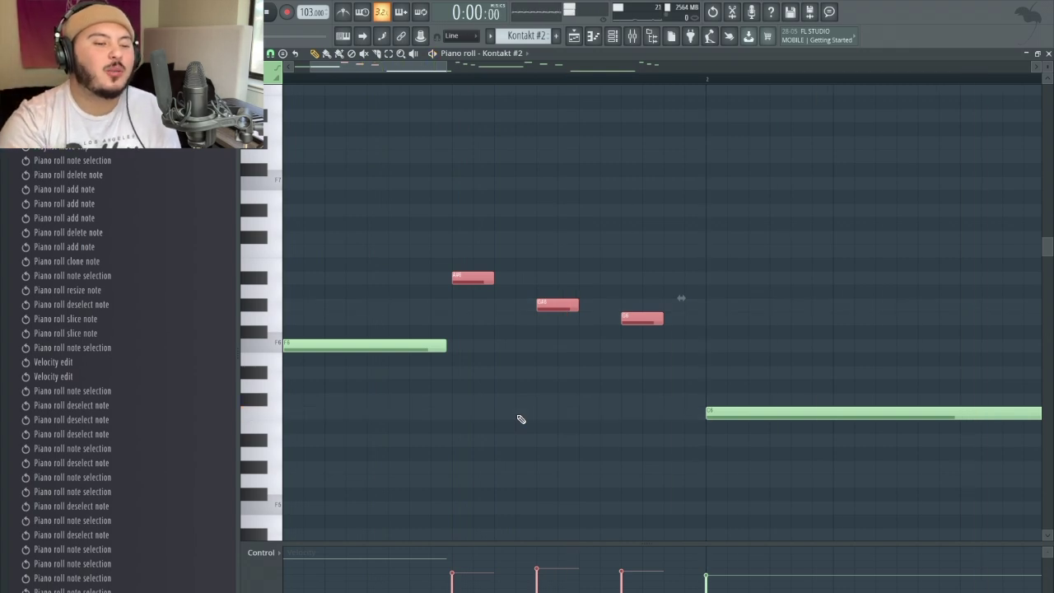
scroll(520, 419, "down", 4, "ctrl")
scroll(494, 333, "up", 5, "ctrl")
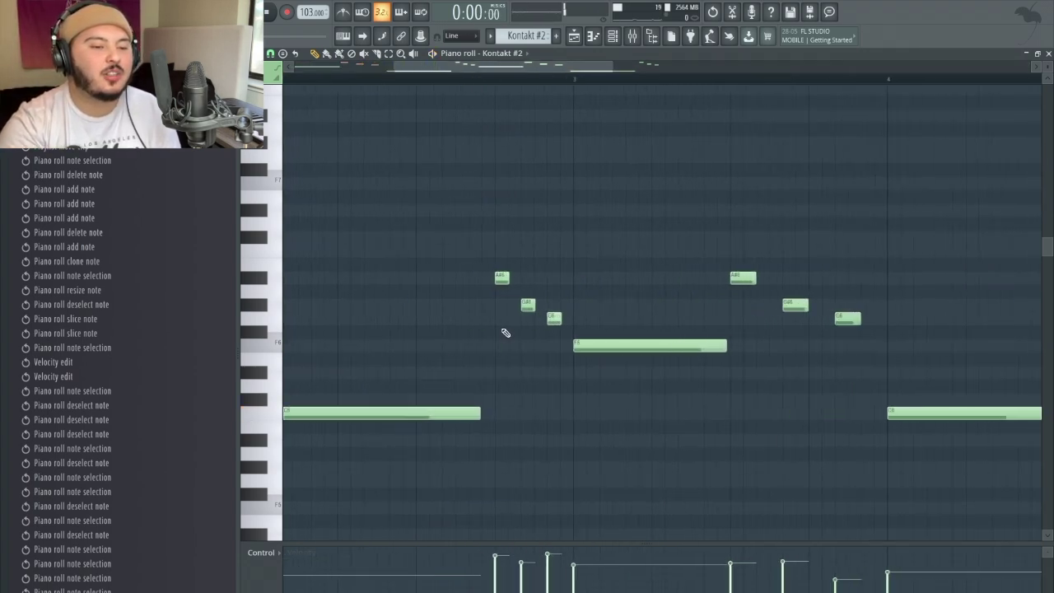
left_click(497, 78)
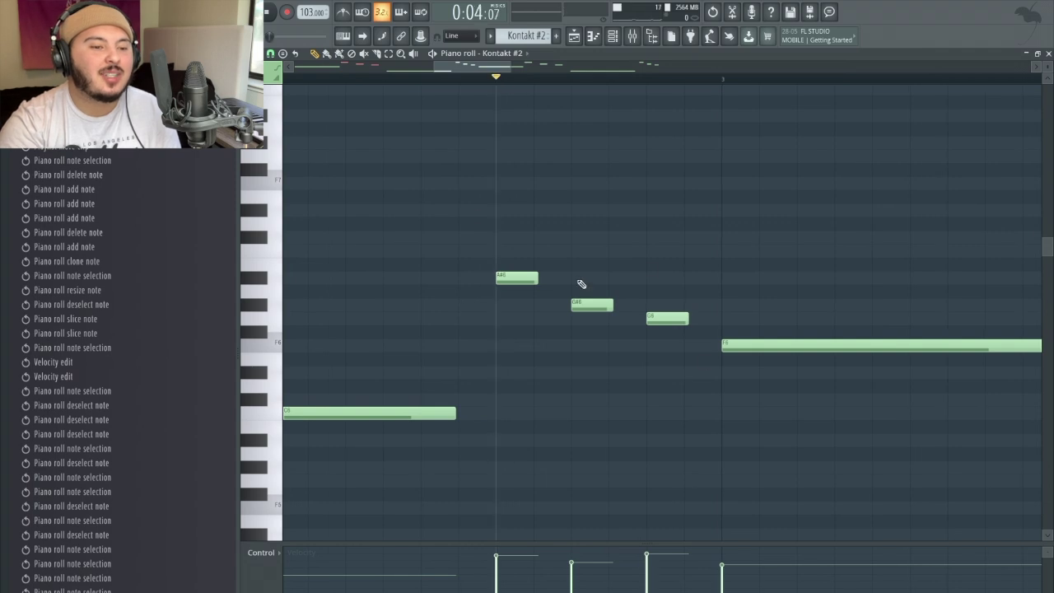
scroll(461, 367, "down", 5, "ctrl")
scroll(488, 433, "up", 5, "ctrl")
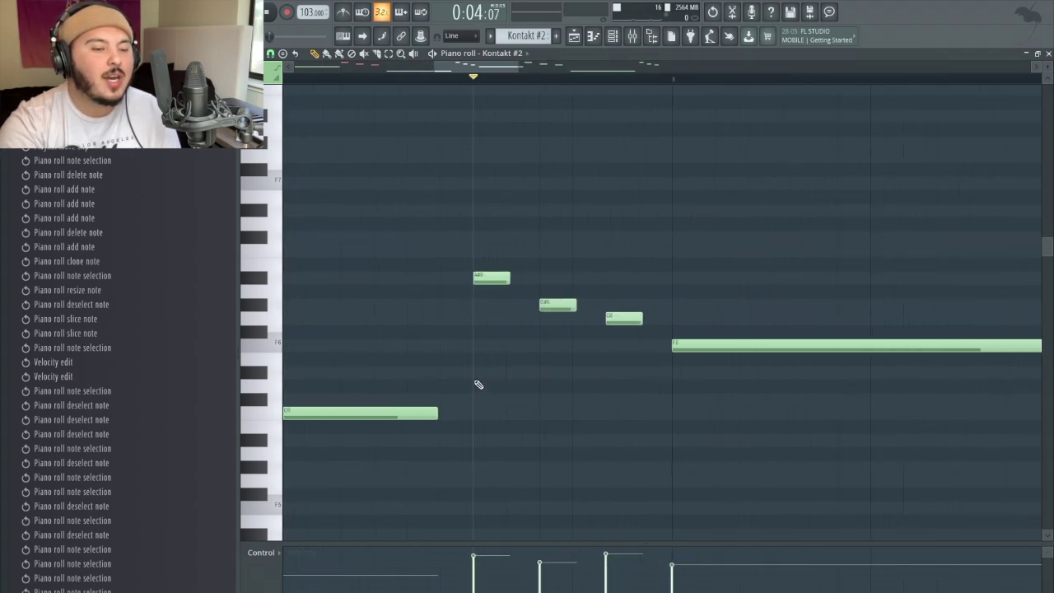
scroll(629, 424, "down", 4, "ctrl")
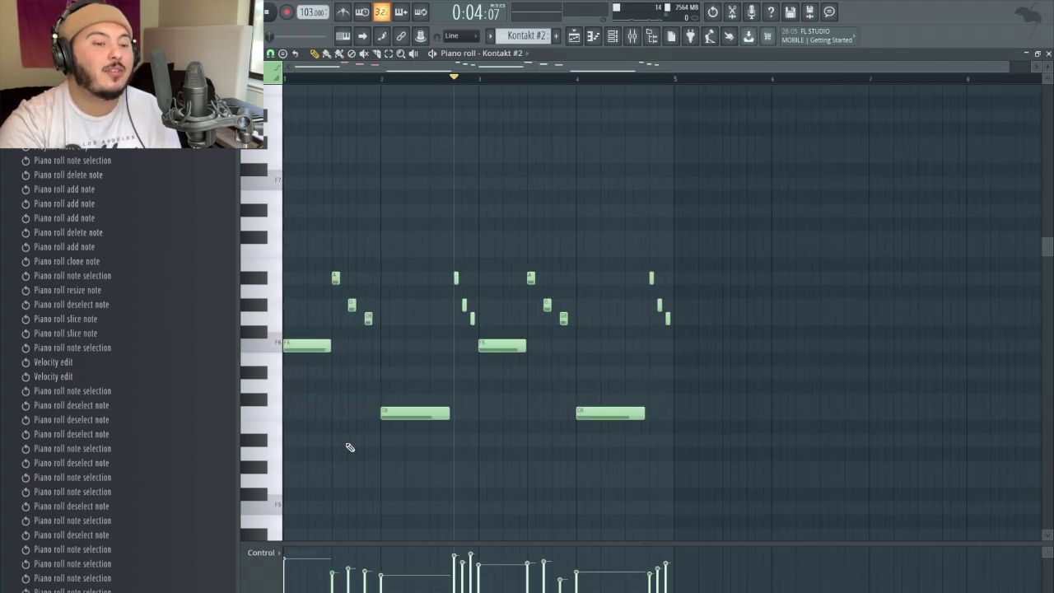
Open the mixer and review the RC-20 Retro Color and ValhallaVintageVerb settings on the flute's Go 2 Chain track.
key("F9")
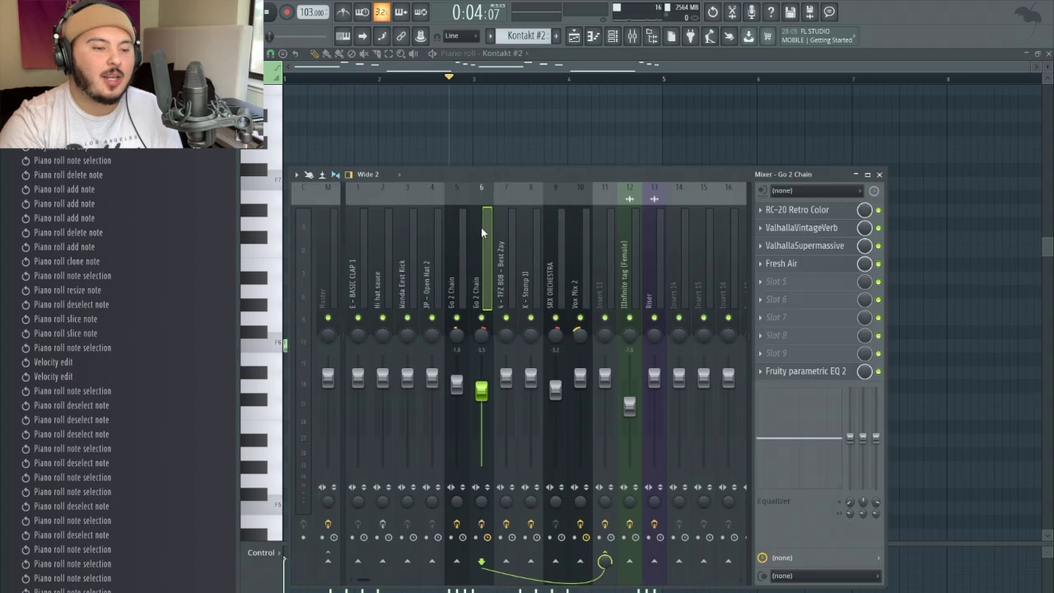
left_click(785, 215)
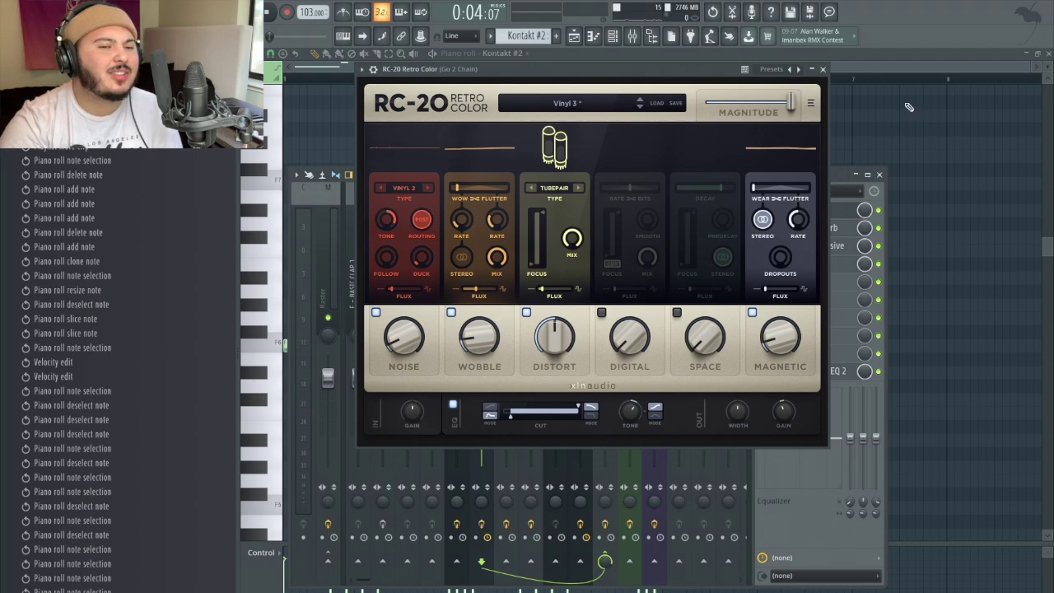
left_click(822, 69)
left_click(824, 228)
left_click_drag(651, 138, 901, 121)
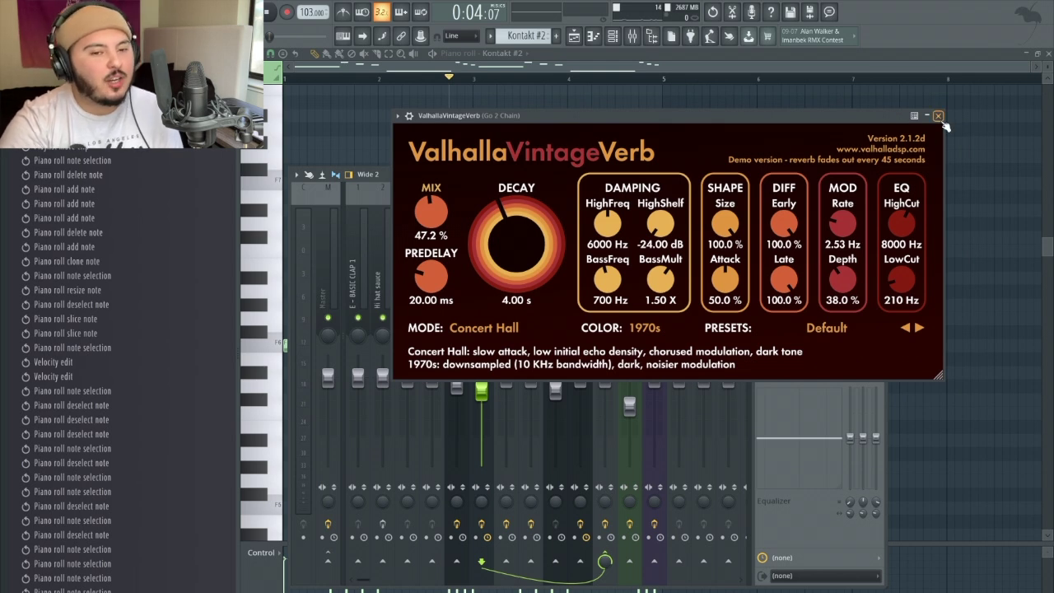
left_click(938, 116)
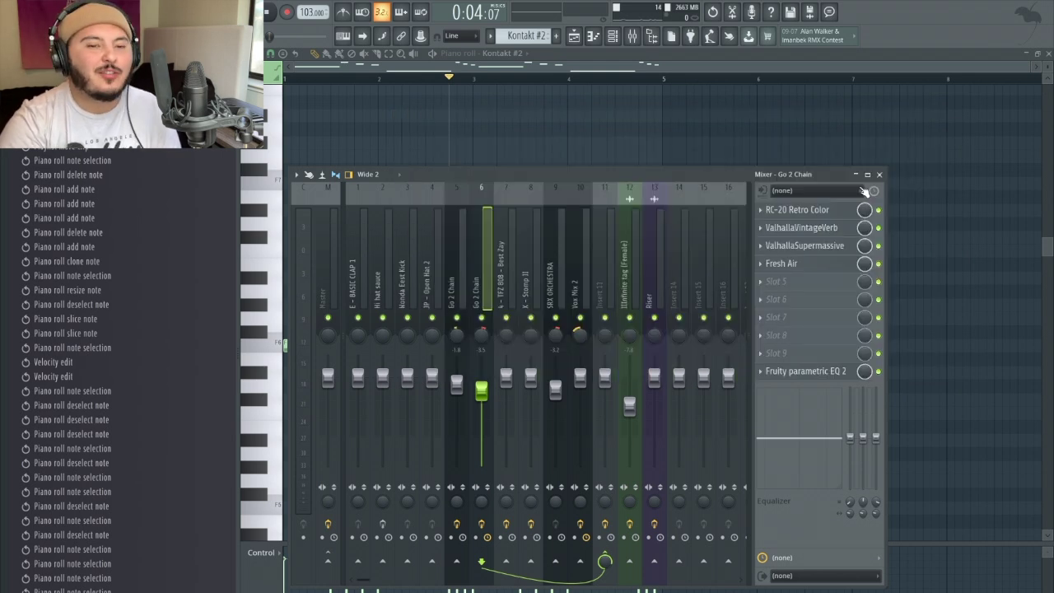
Review the ValhallaSupermassive settings on the flute's mixer track, close that plugin, and open Fresh Air.
left_click(806, 248)
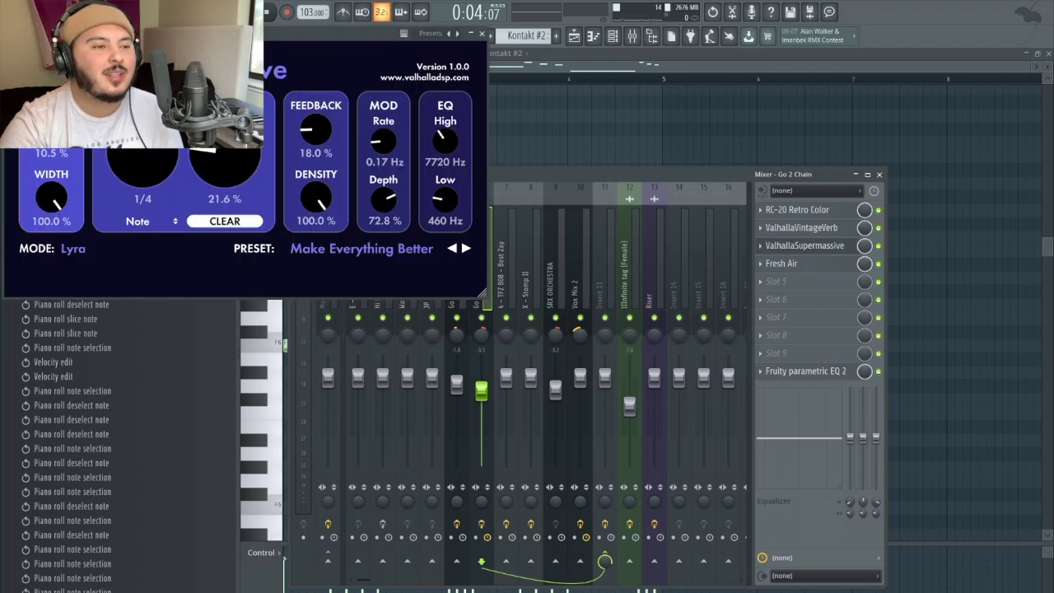
left_click_drag(219, 43, 644, 135)
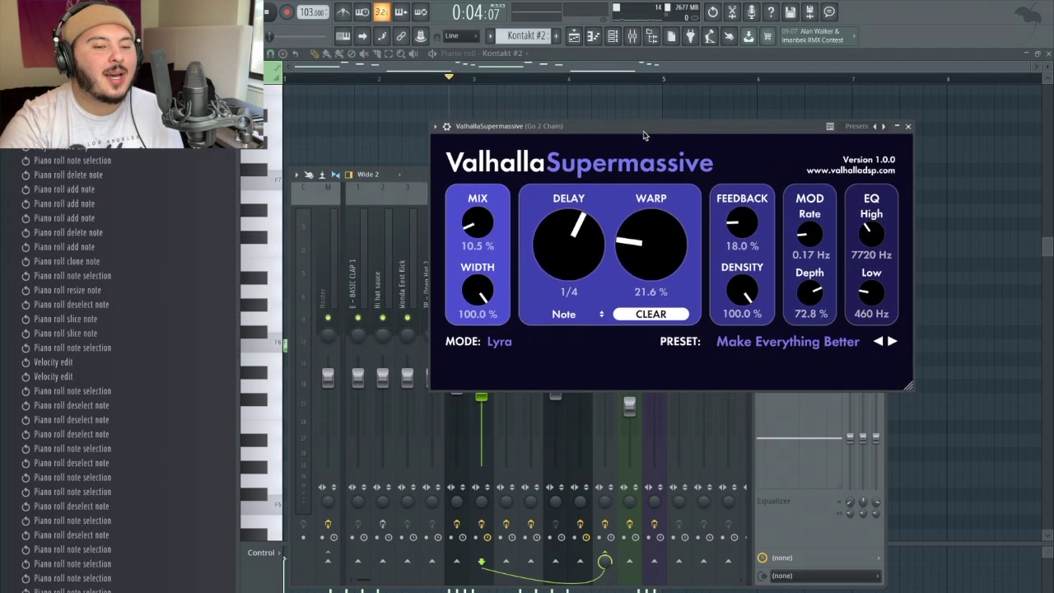
left_click(908, 126)
left_click(848, 263)
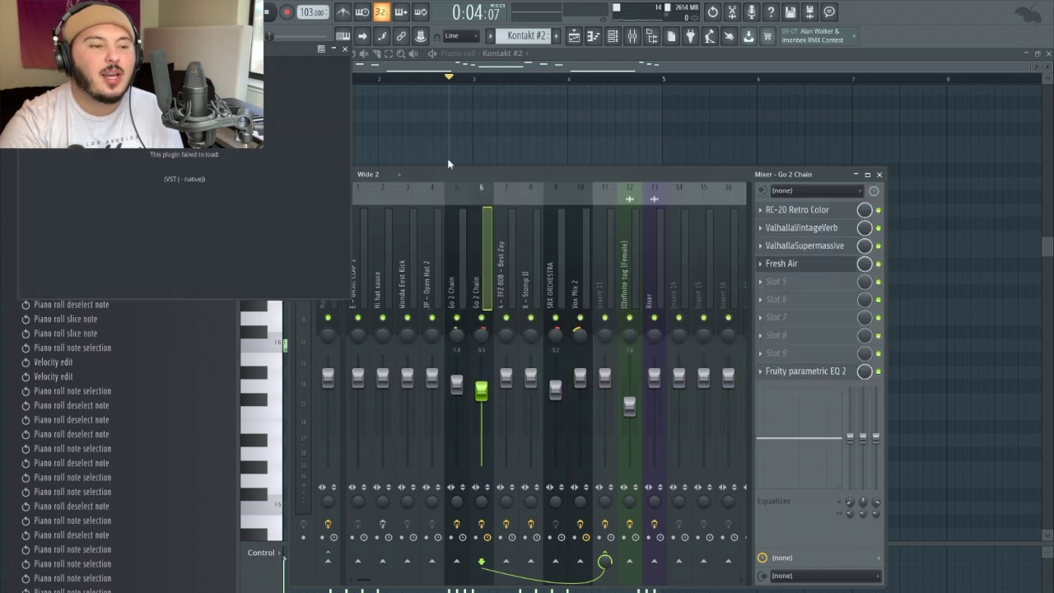
Close Fresh Air, open Fruity parametric EQ 2 on the flute's mixer track, and play the melody to review its EQ curve.
left_click_drag(233, 47, 797, 145)
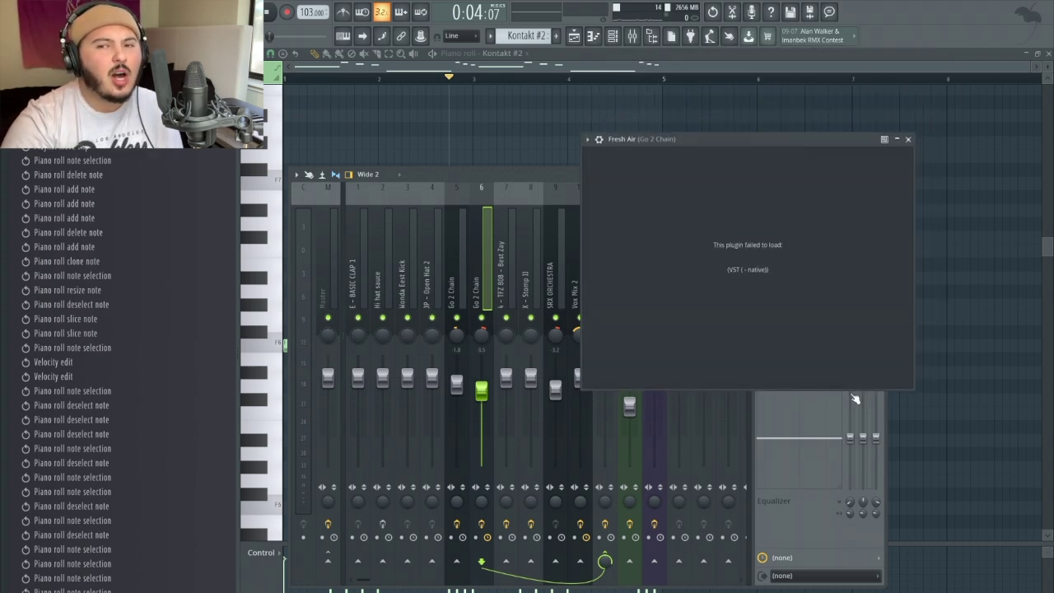
left_click(908, 140)
left_click(778, 374)
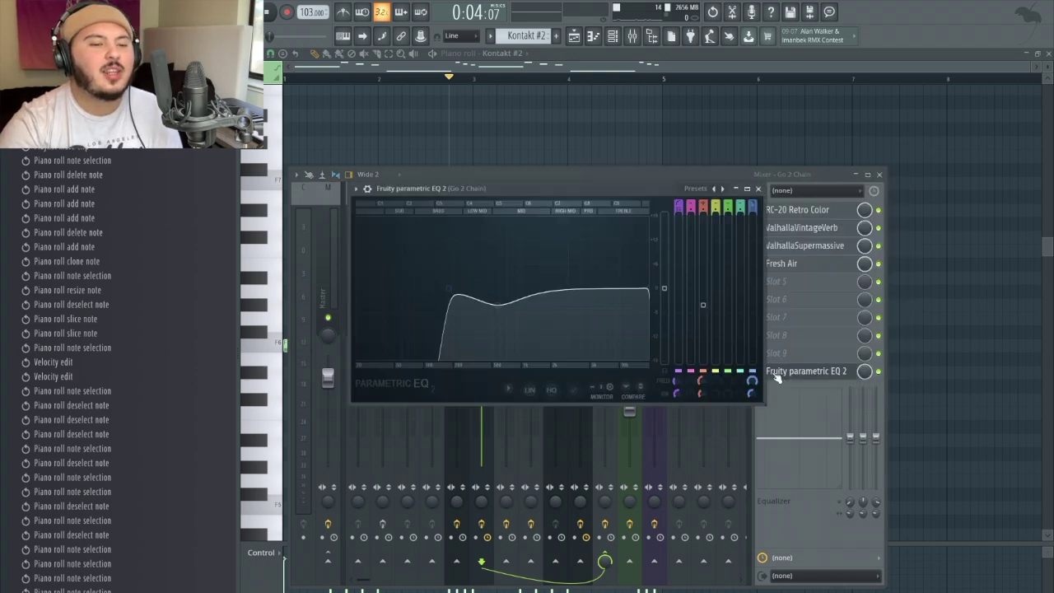
left_click_drag(615, 192, 820, 153)
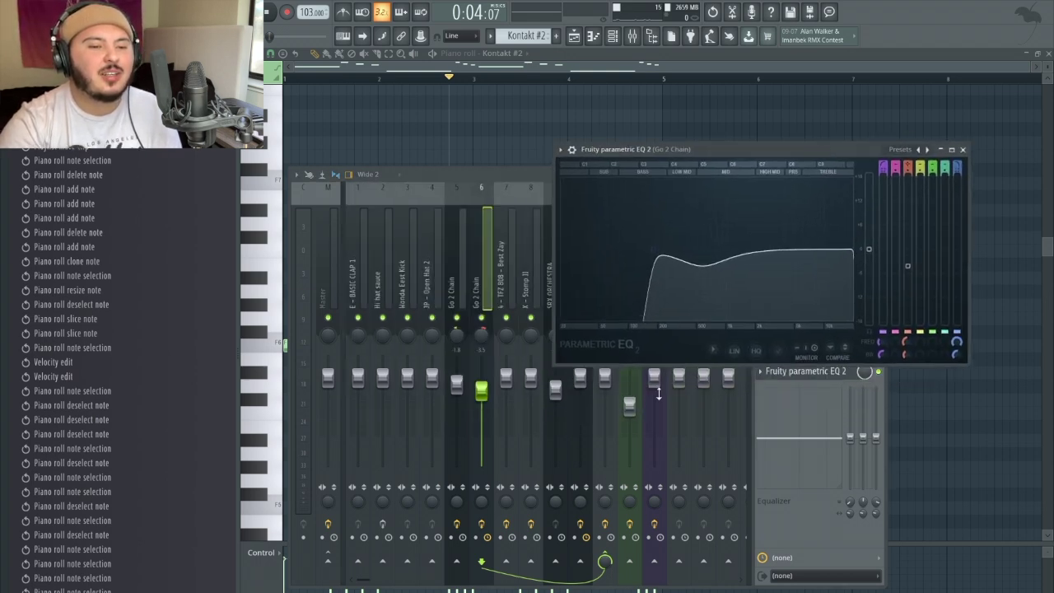
key("space")
key("space")
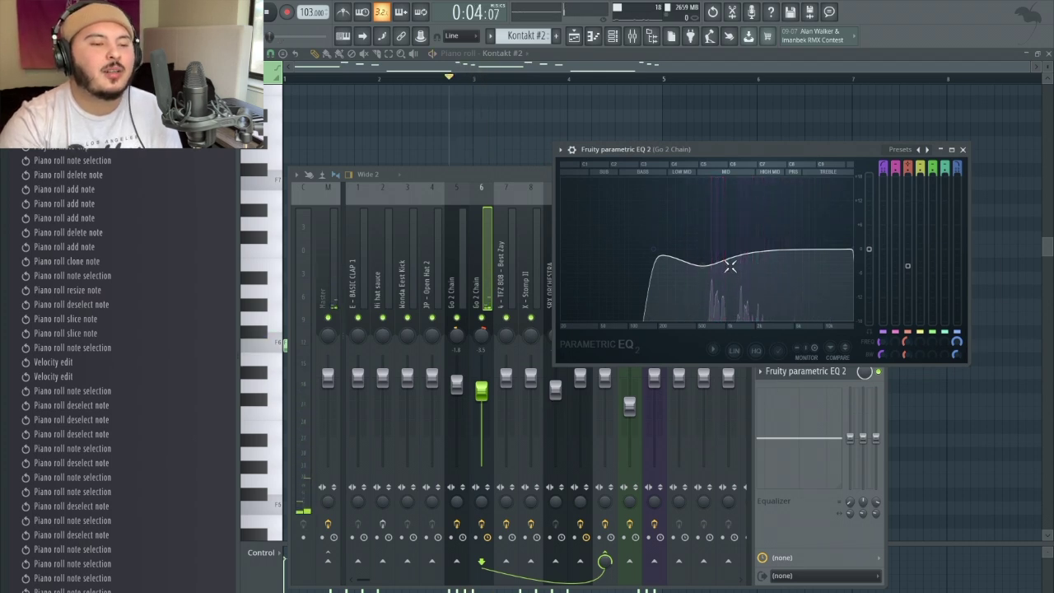
Review the SRX ORCHESTRA strings patch and its piano roll notes, play them back, and check the effect slots on its mixer track.
left_click(594, 35)
left_click(612, 37)
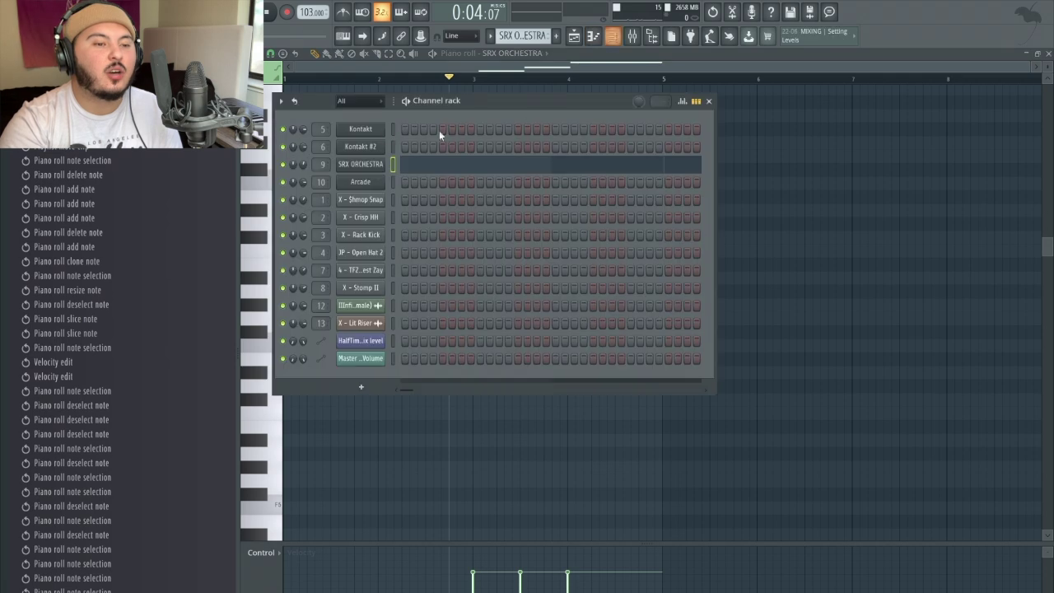
left_click(409, 164)
left_click_drag(458, 132, 700, 106)
key("F6")
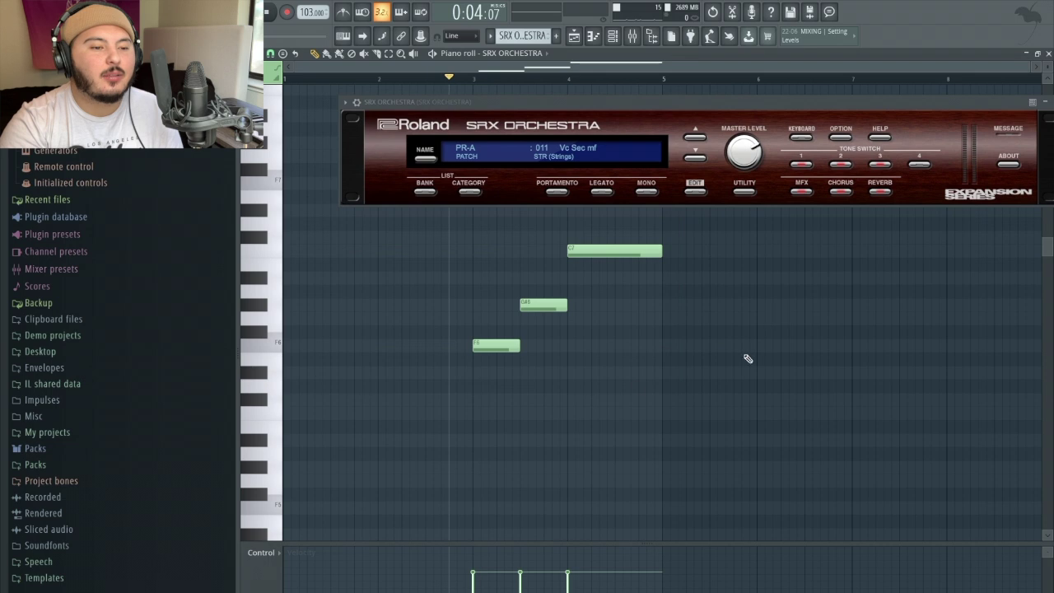
left_click(1009, 111)
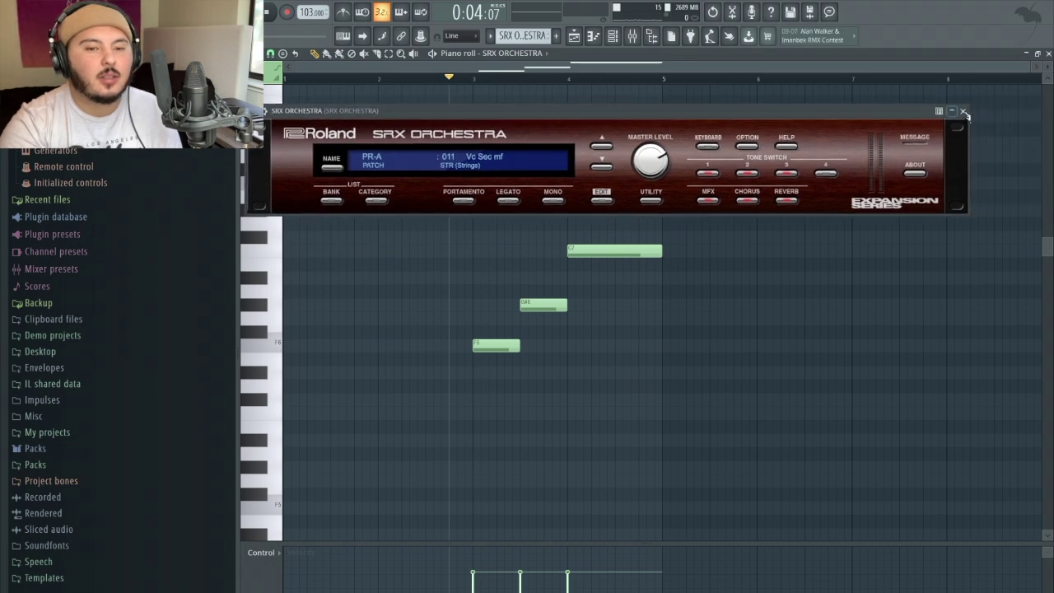
left_click(963, 111)
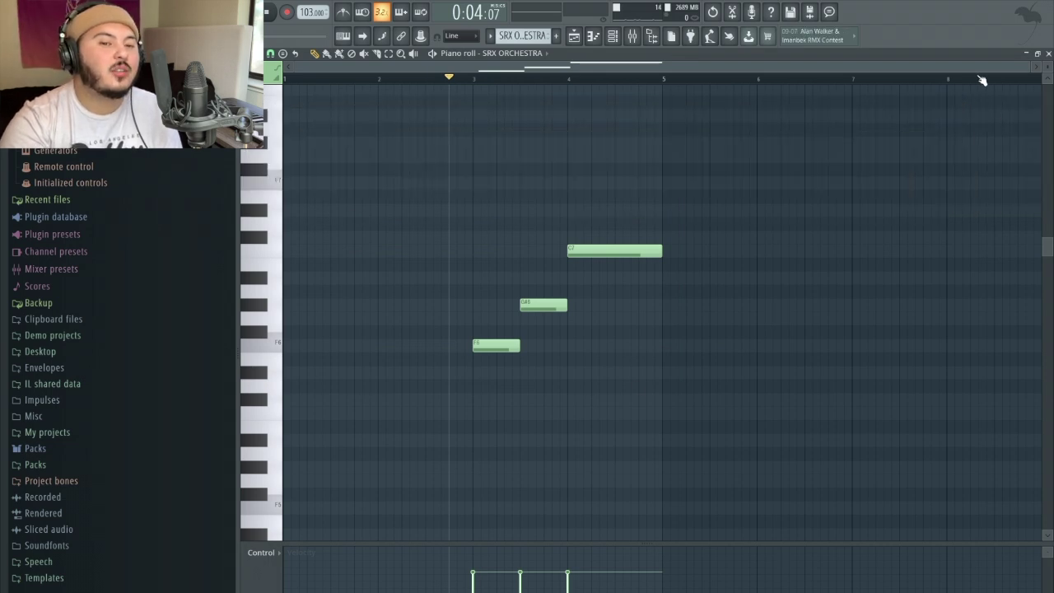
key("space")
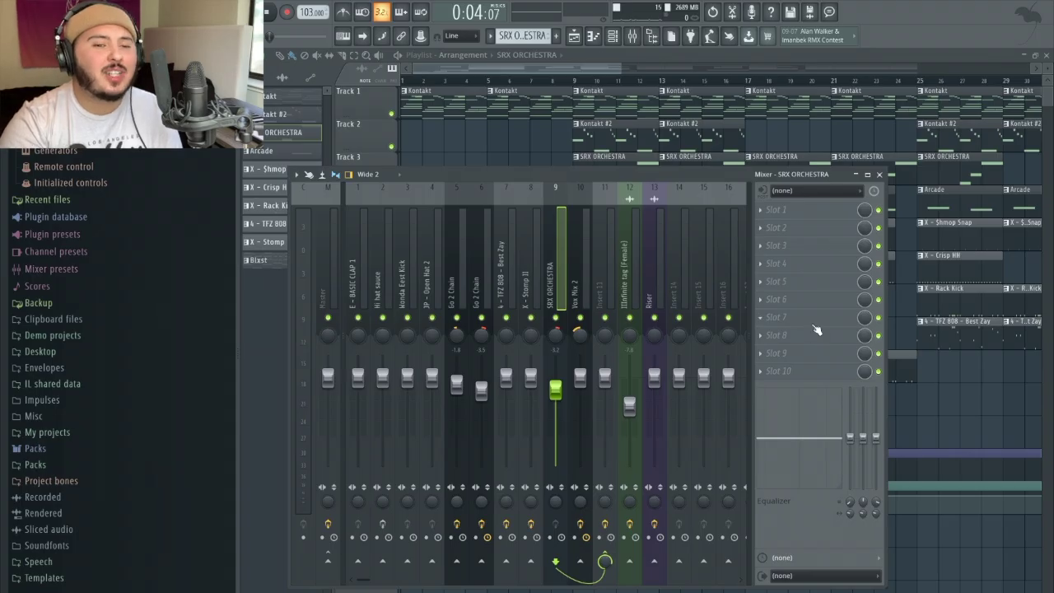
left_click(880, 175)
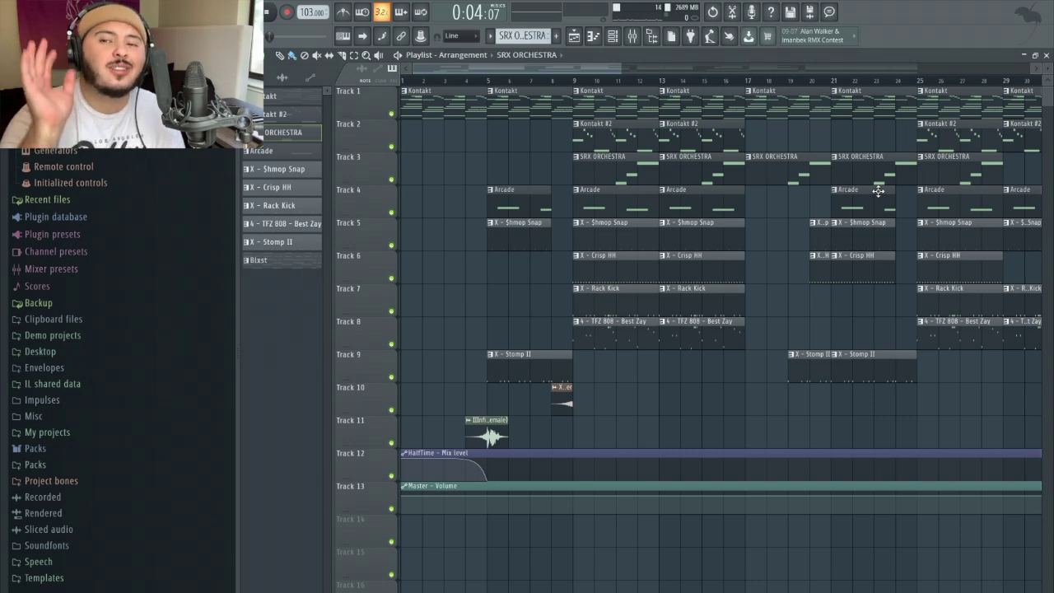
Open the Arcade clip's notes, review the Distant Voices kit in the Arcade instrument, and play the notes back.
double_click(879, 191)
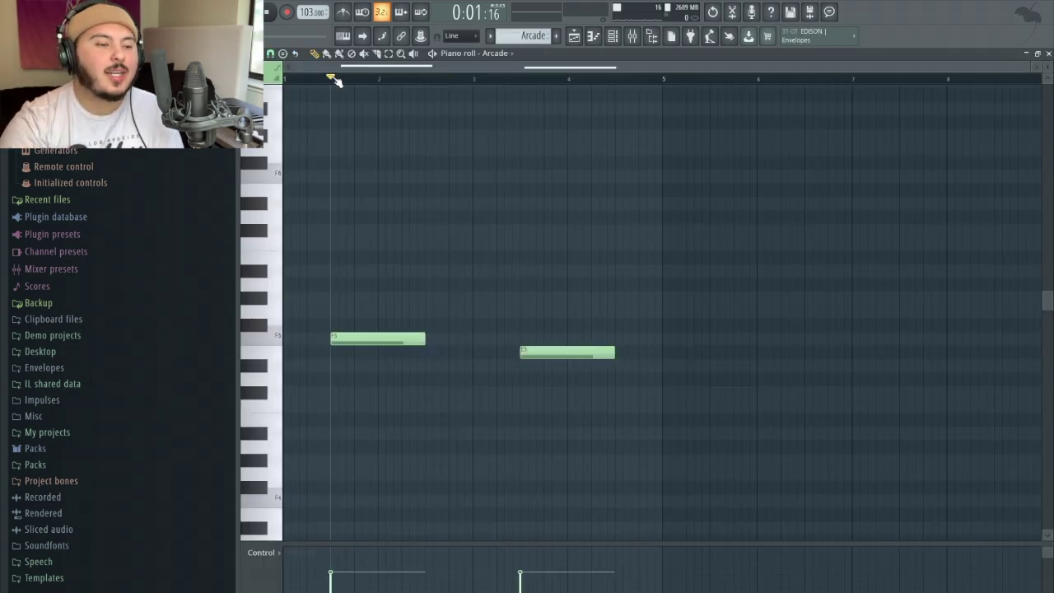
left_click(611, 37)
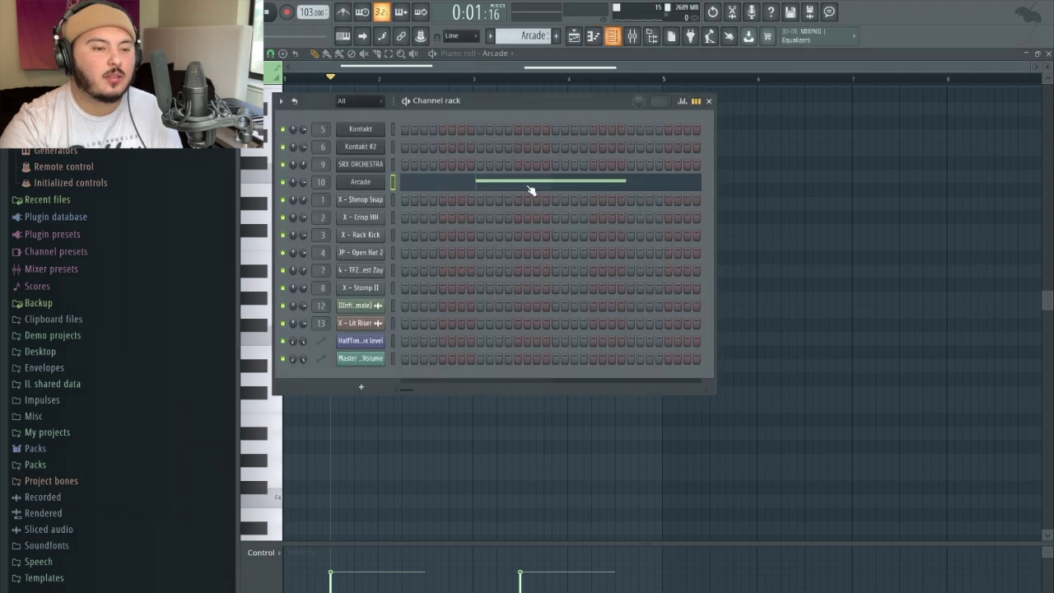
key("F5")
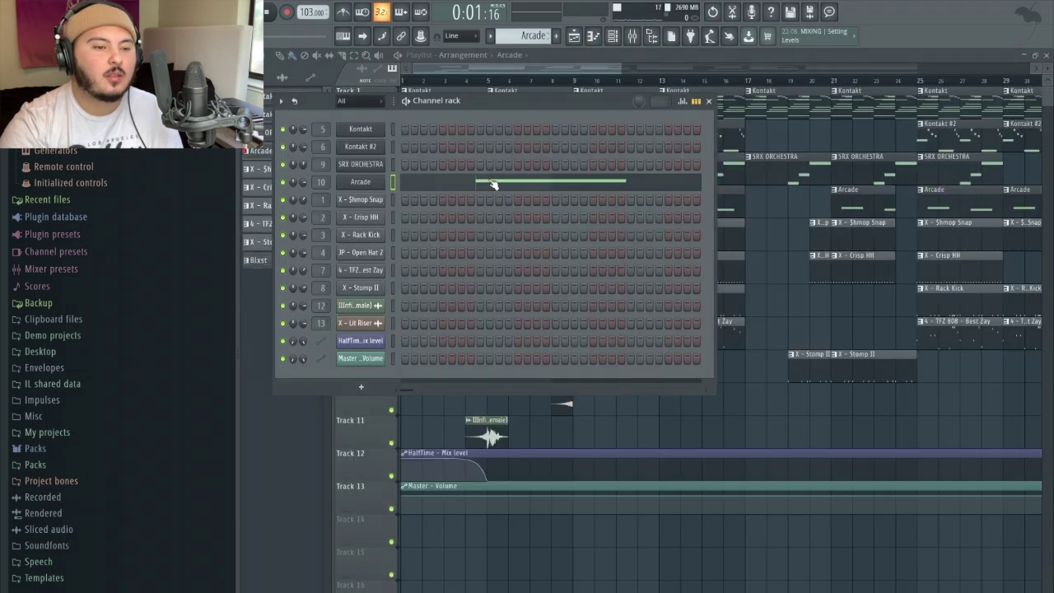
left_click(373, 183)
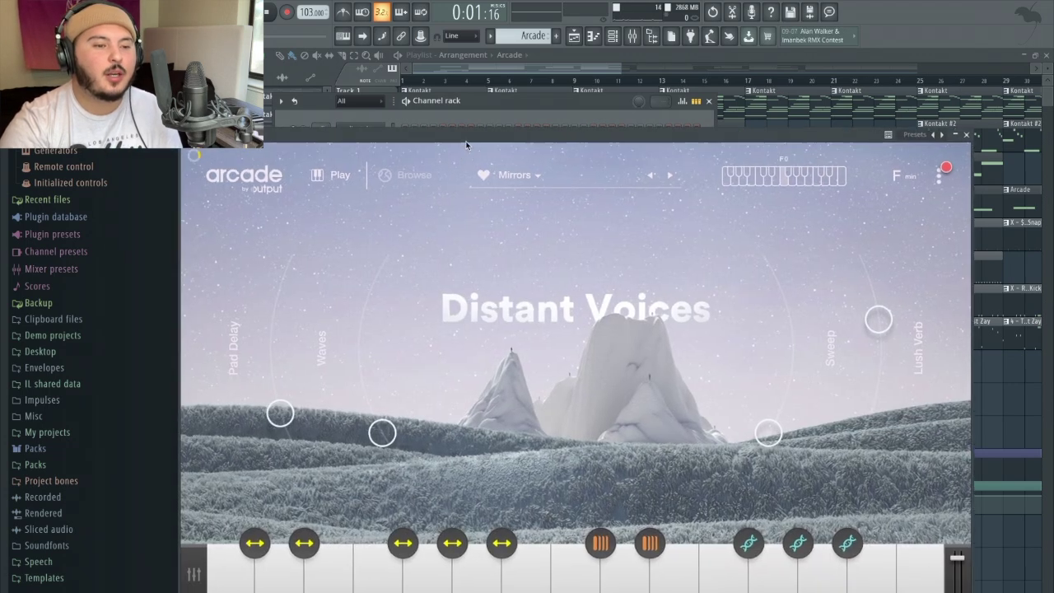
left_click_drag(466, 144, 527, 90)
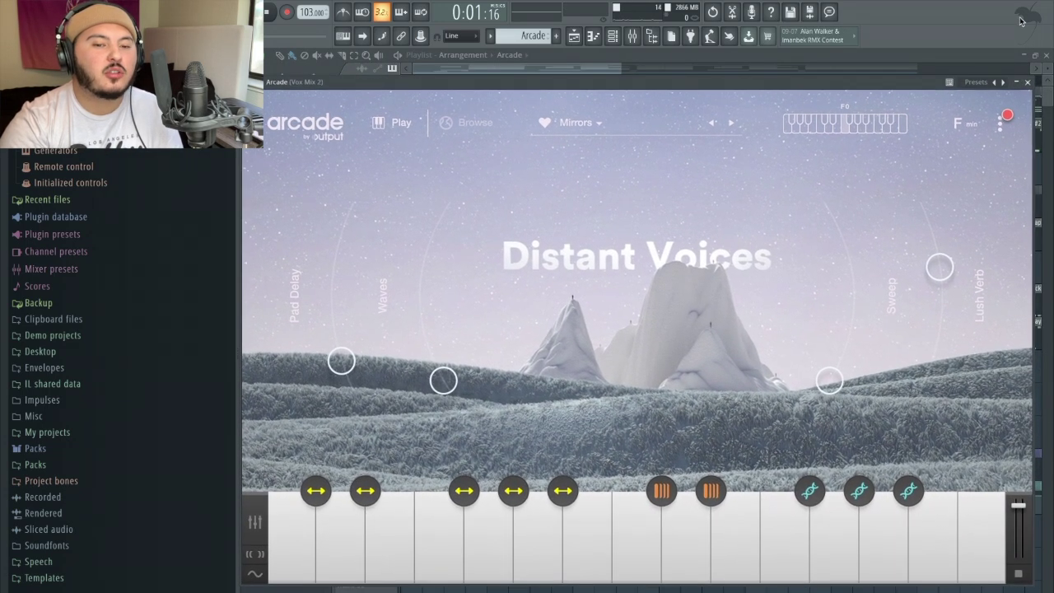
left_click(1027, 82)
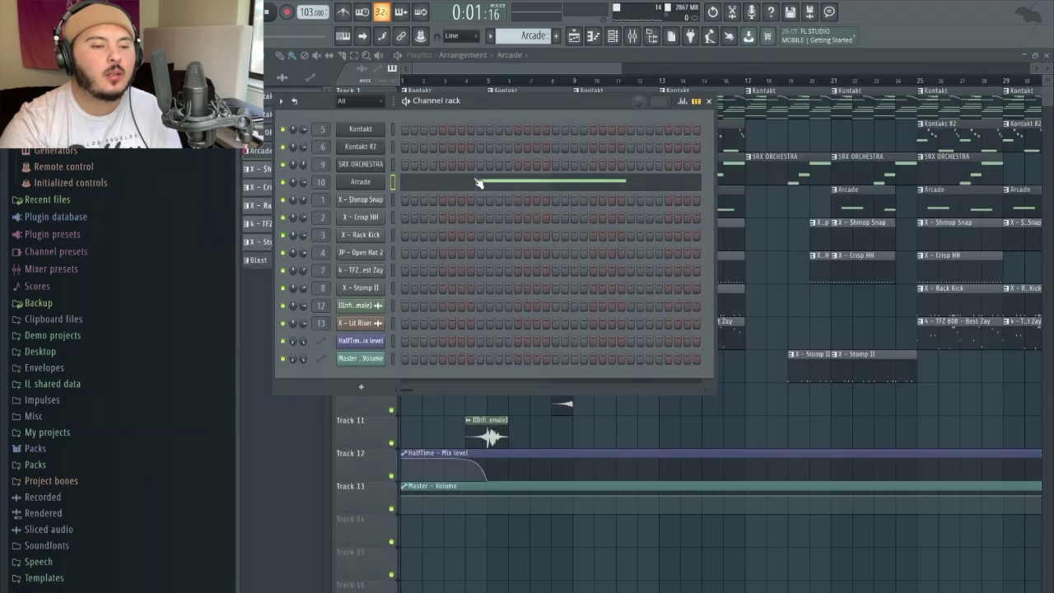
left_click(478, 182)
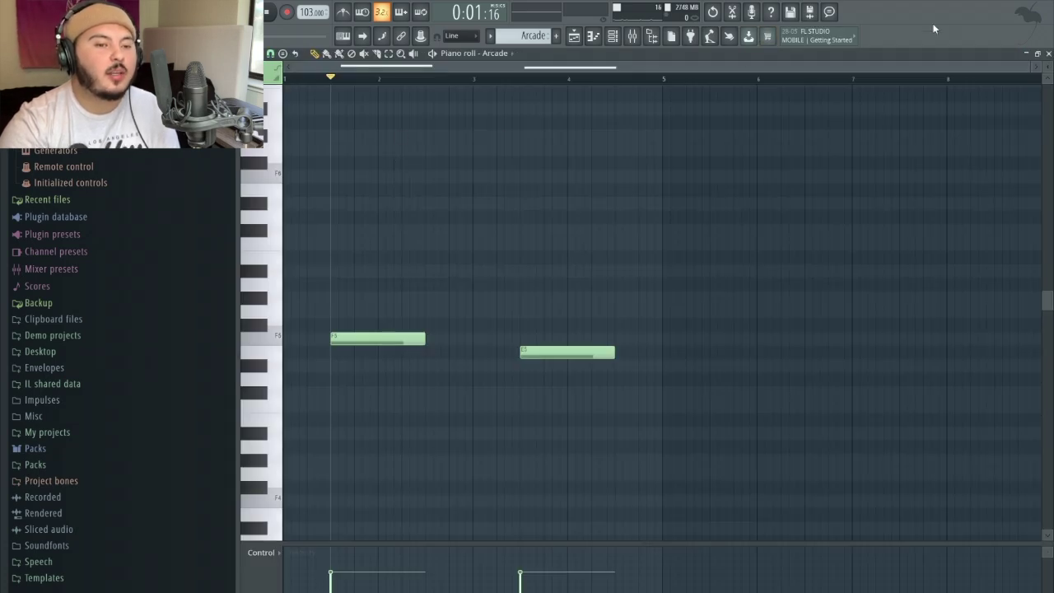
key("space")
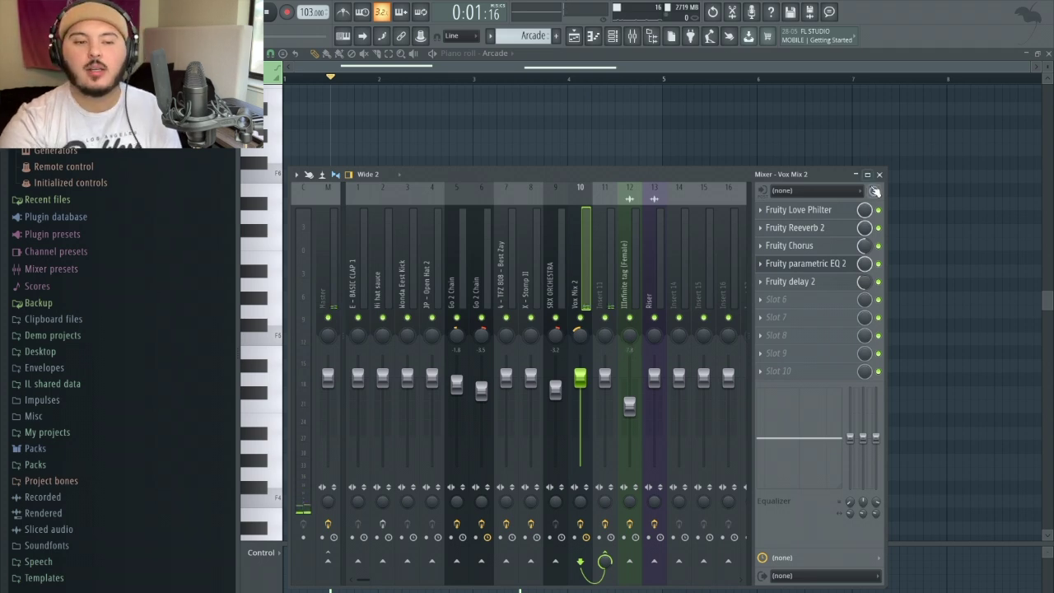
Review the Fruity Love Philter, Reeverb 2, Chorus, parametric EQ 2 and delay 2 settings on the Vox Mix 2 track.
left_click(813, 211)
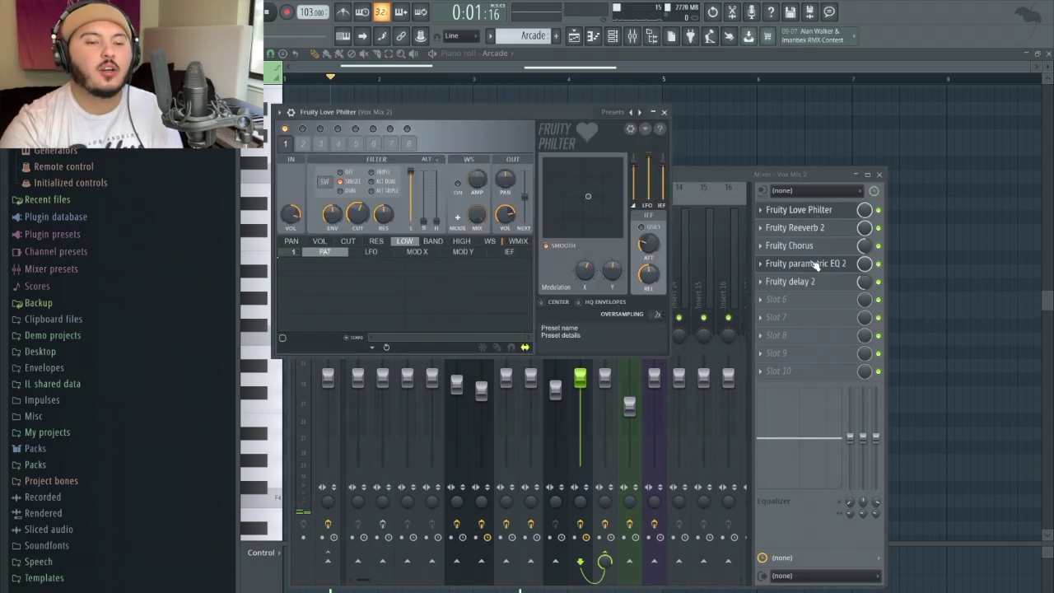
left_click(815, 226)
left_click(800, 244)
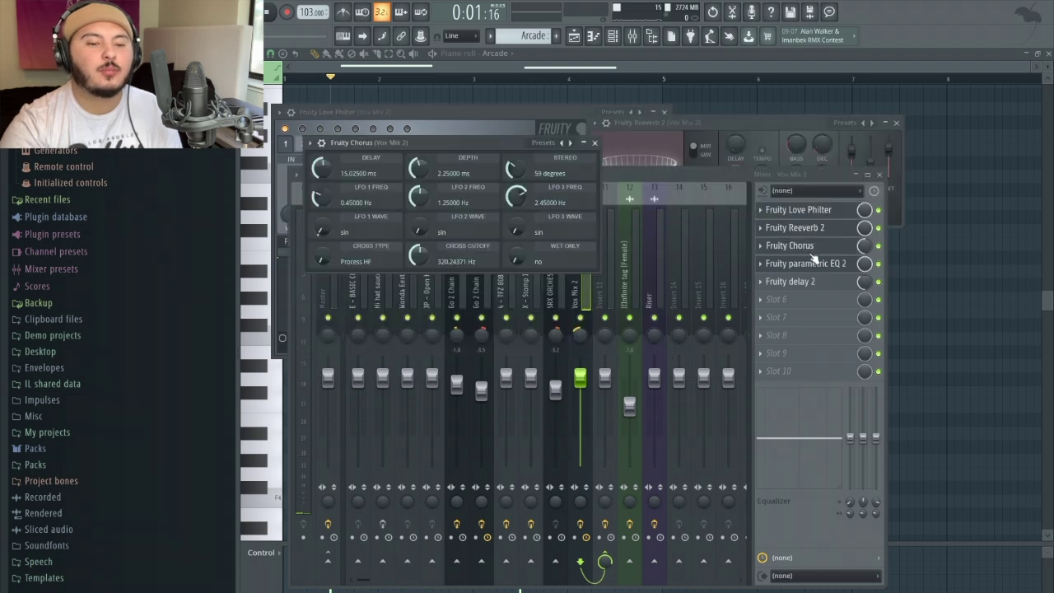
left_click(812, 263)
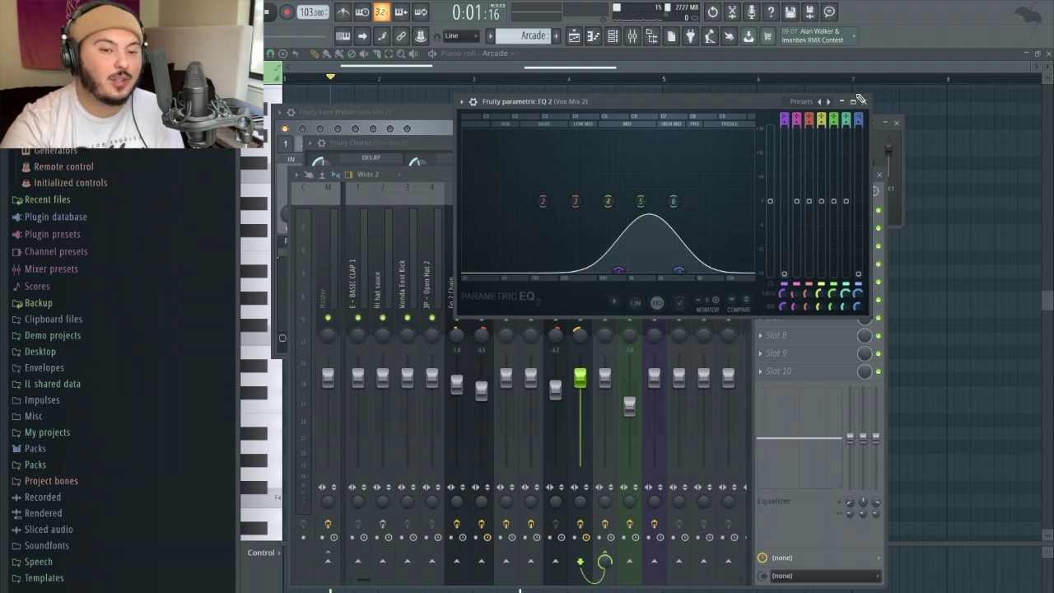
left_click(865, 103)
left_click(819, 282)
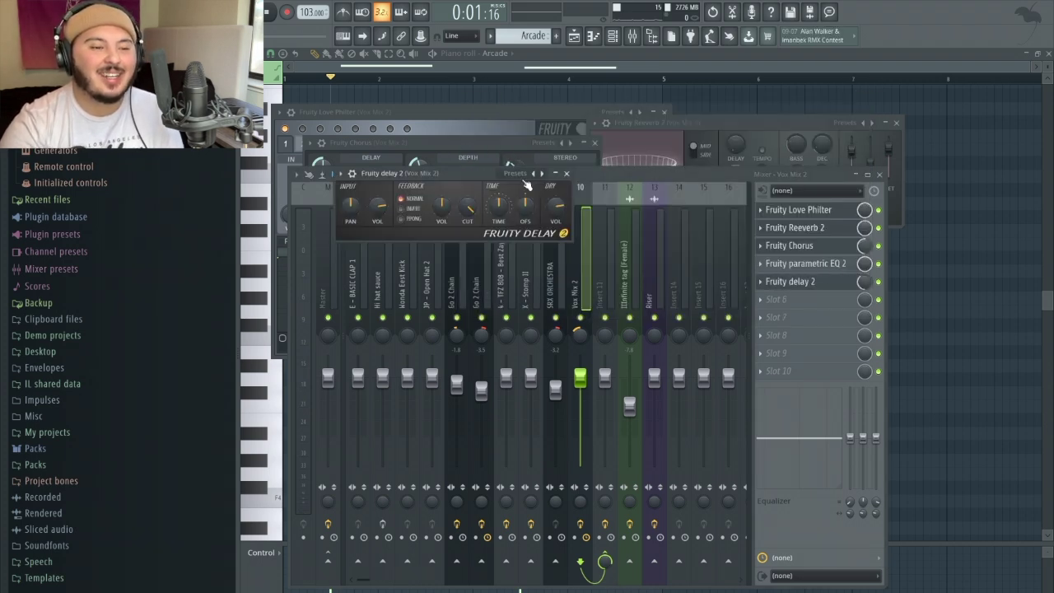
left_click_drag(486, 175, 640, 155)
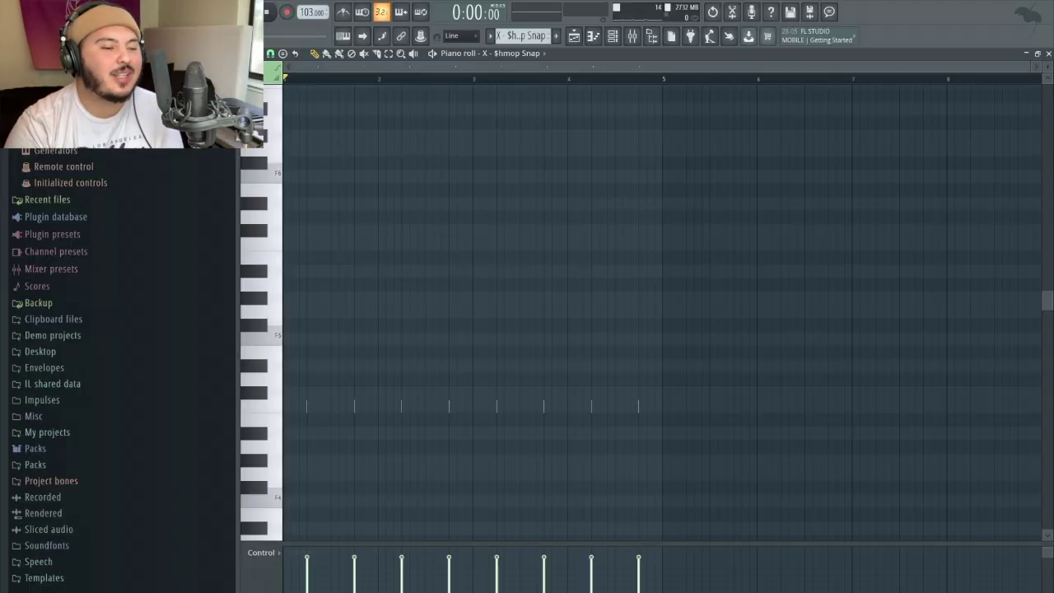
Play back the X – $hmop Snap pattern in the piano roll and return to the playlist.
key("space")
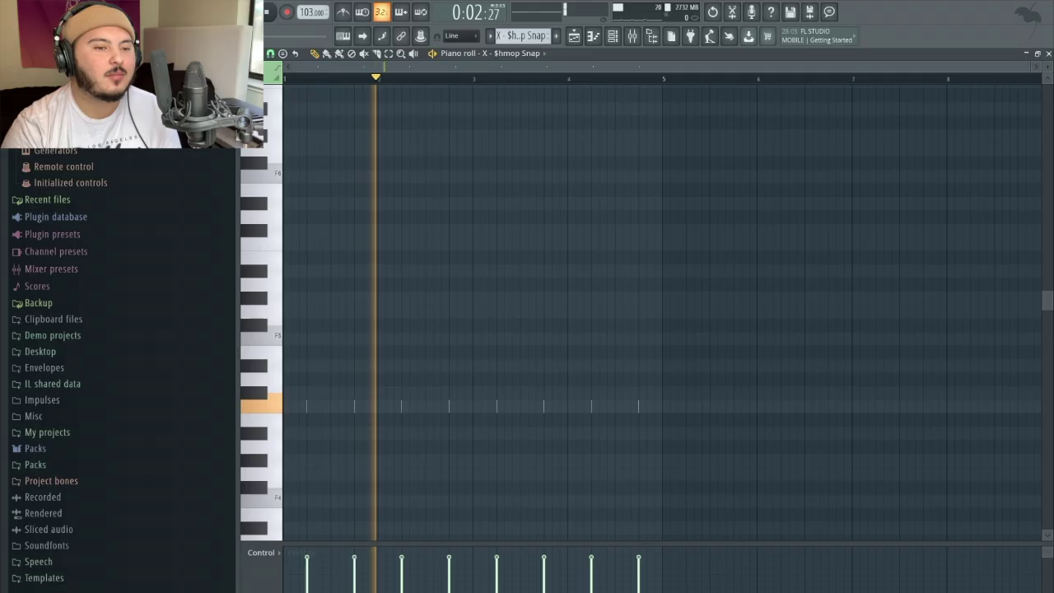
key("space")
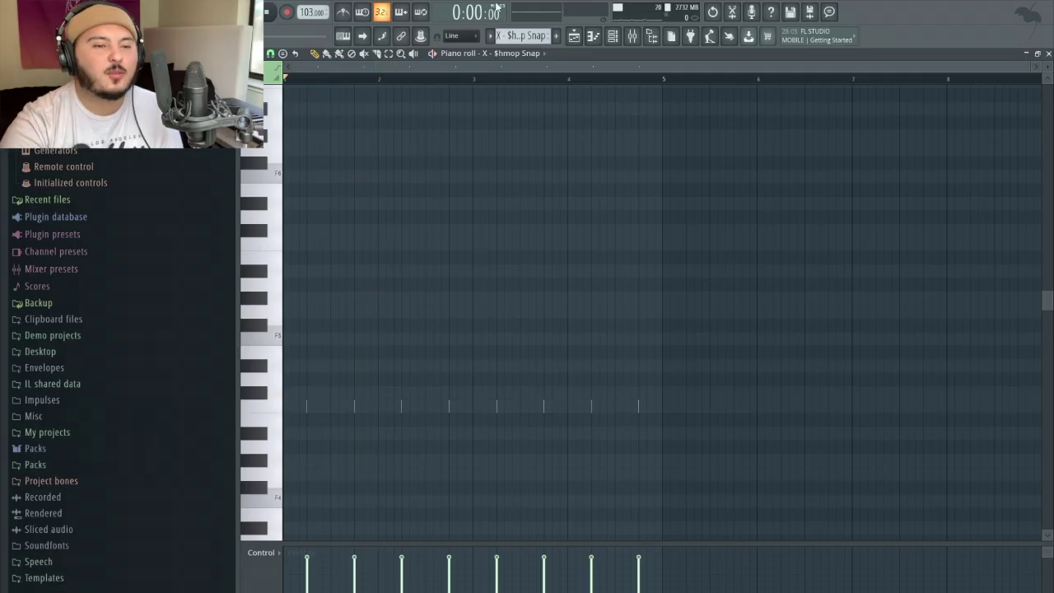
left_click(576, 37)
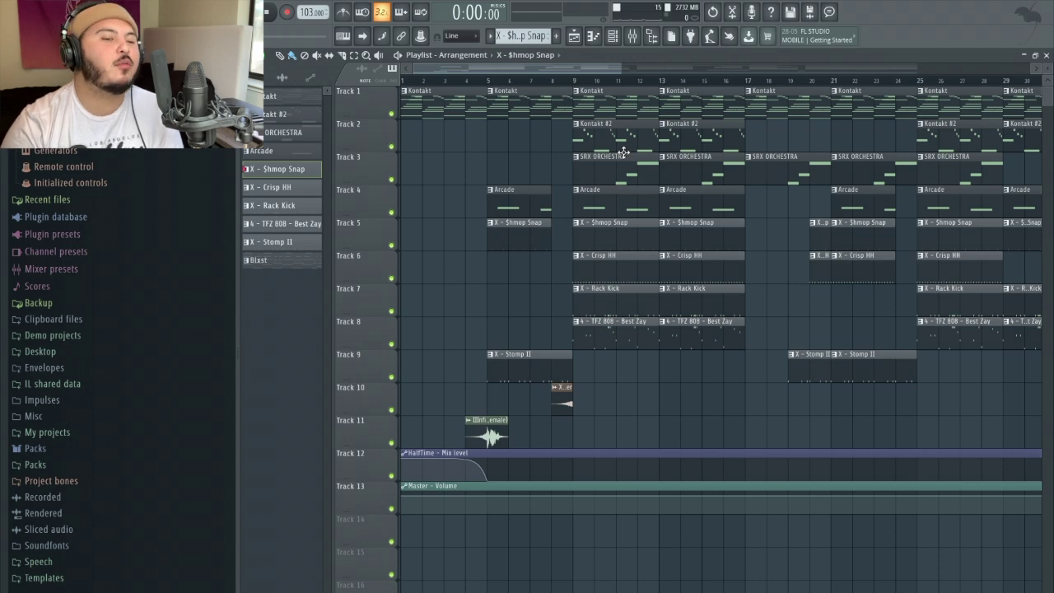
Open the X – Crisp HH pattern from the playlist, and play back the hi-hat and kick patterns.
double_click(601, 264)
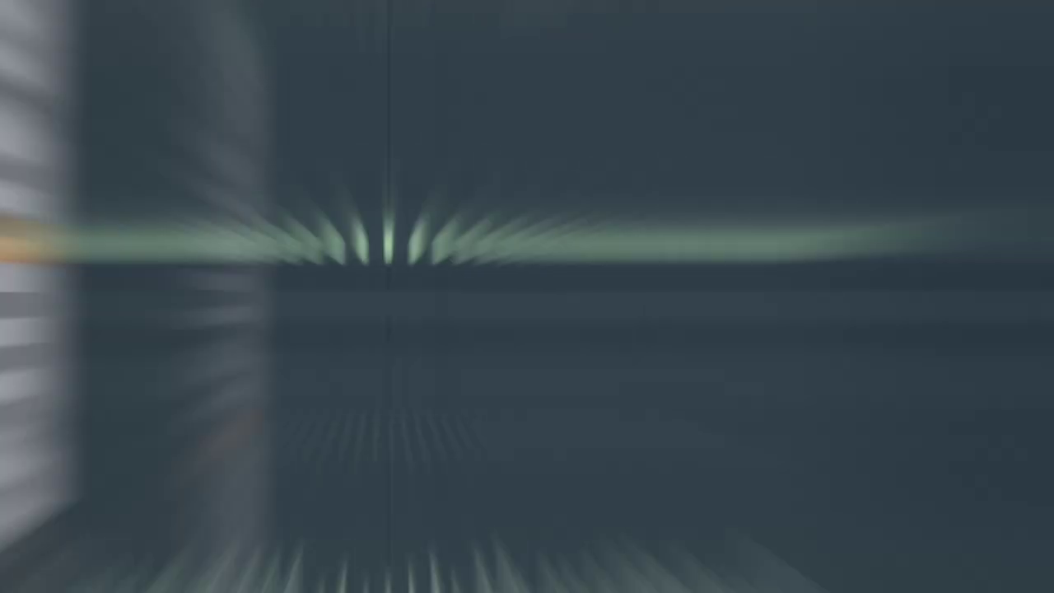
key("space")
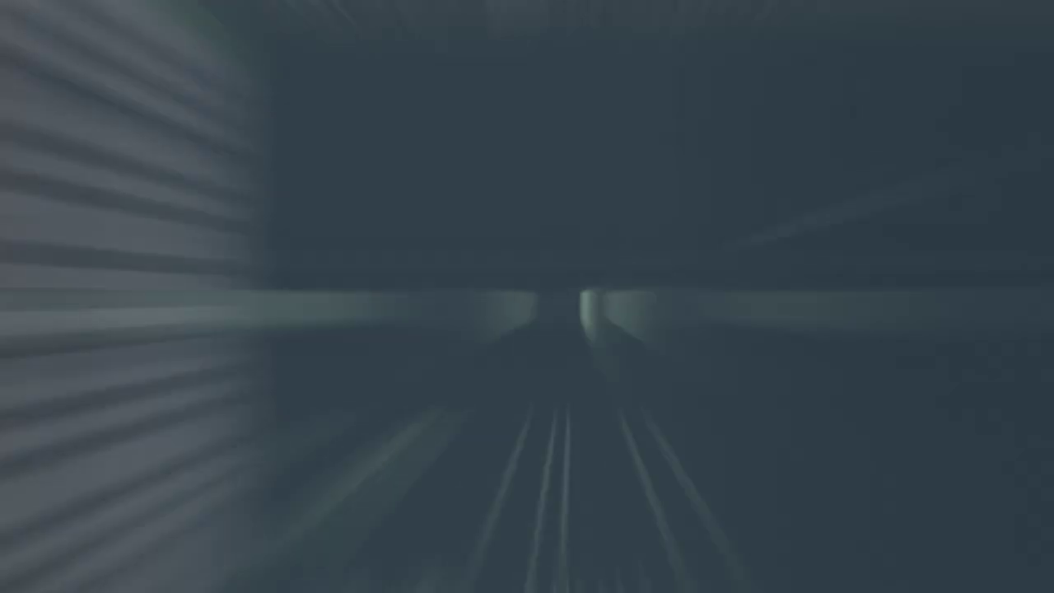
key("space")
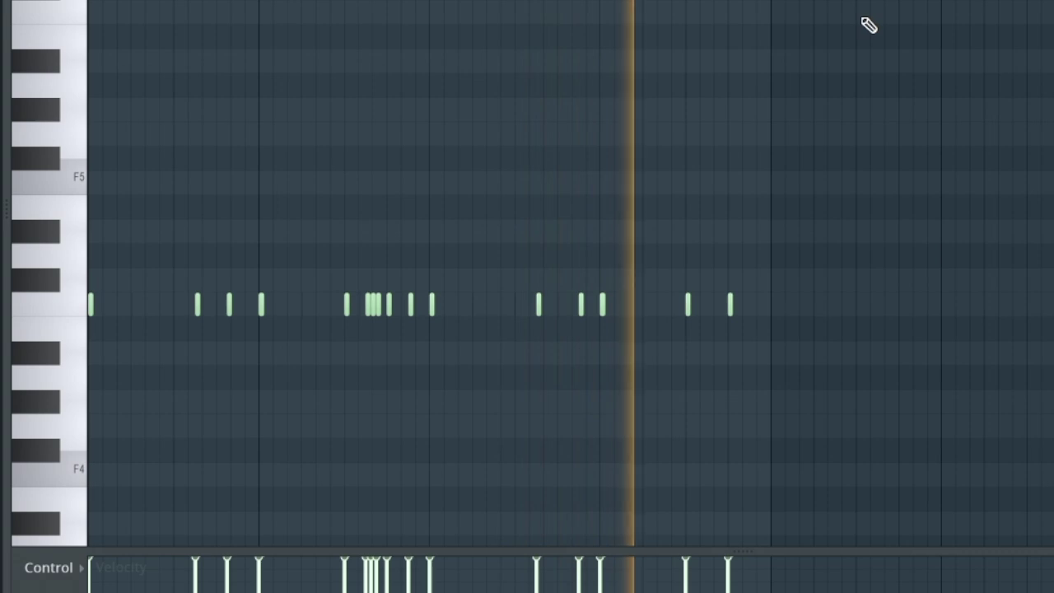
key("space")
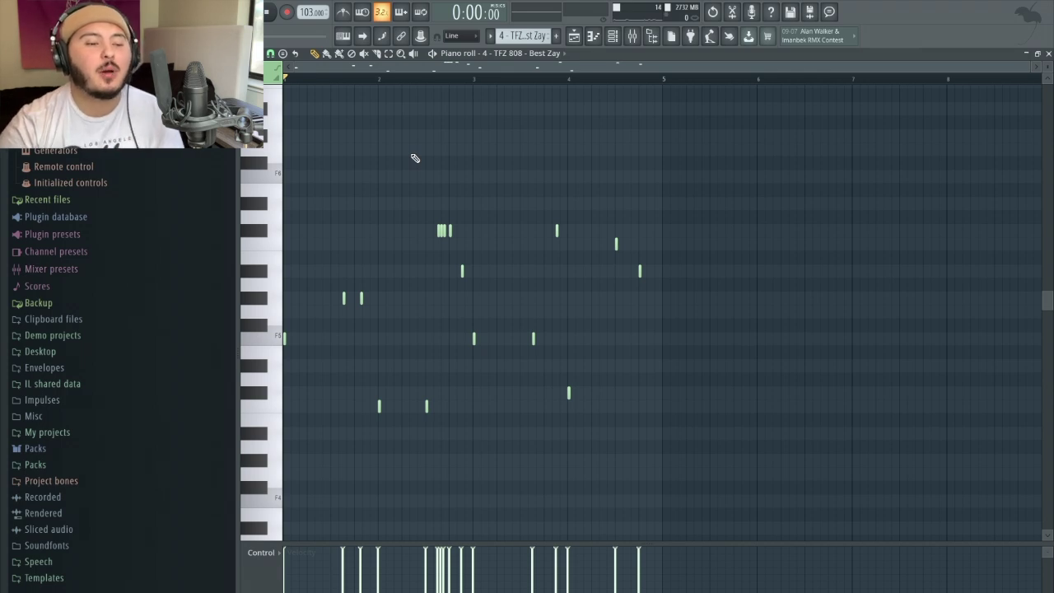
Play back the 4 – TFZ 808 – Best Zay pattern and examine the pitch and spacing of its notes in bars 1 and 2.
key("space")
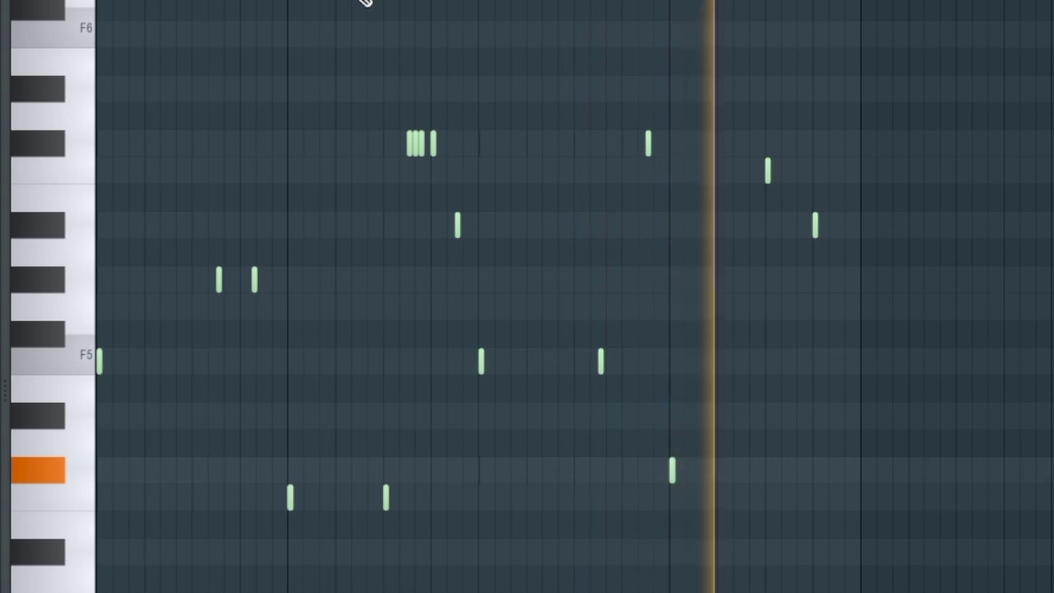
key("space")
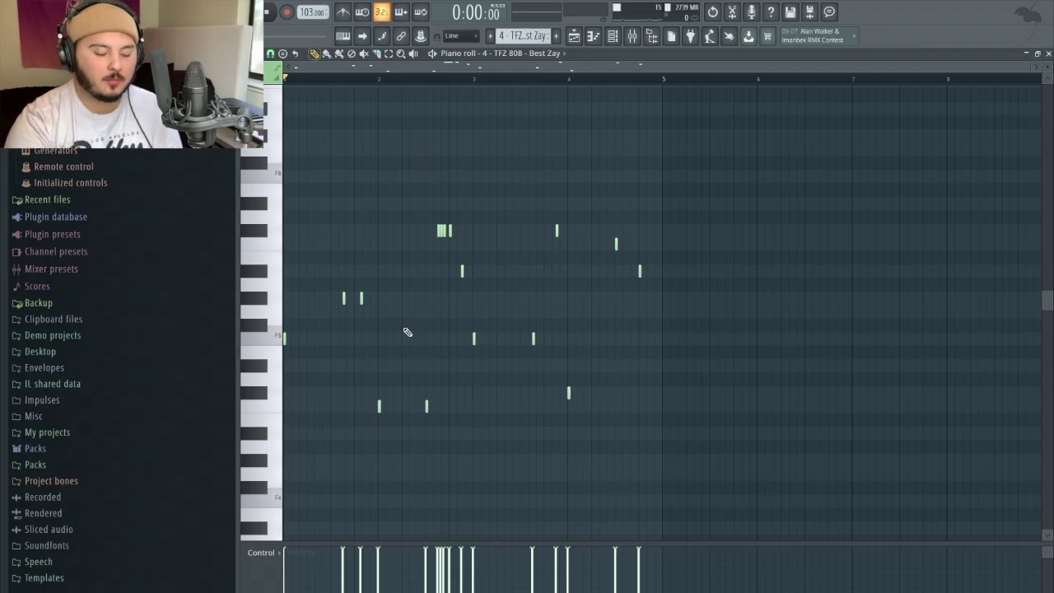
scroll(368, 336, "up", 3)
scroll(420, 72, "up", 3)
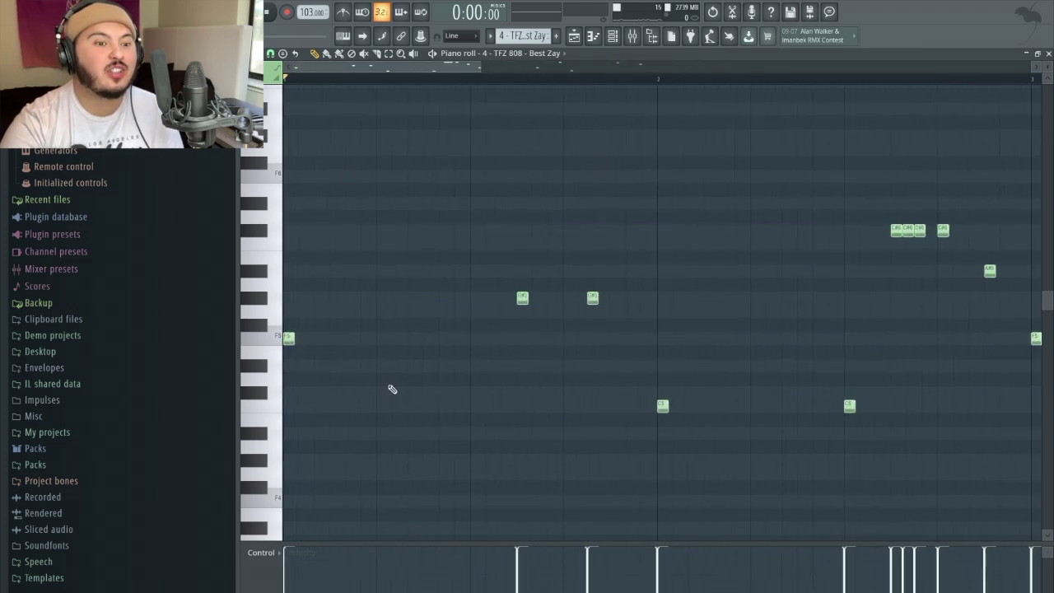
scroll(527, 402, "down", 3)
scroll(524, 405, "up", 2)
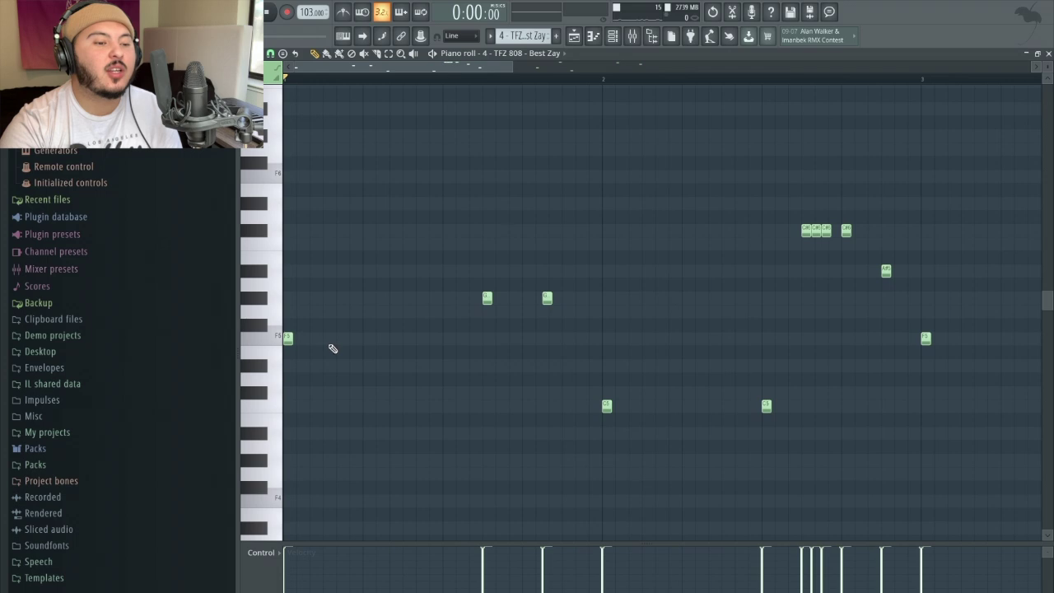
left_click(343, 341)
right_click(386, 340)
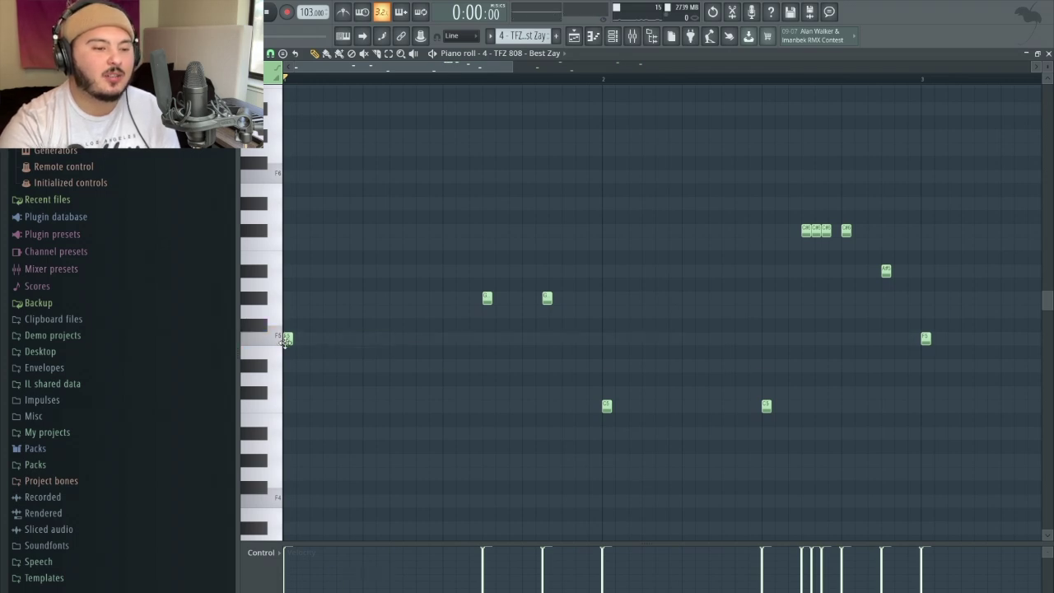
Add two F5 notes and one G#5 note to bar 1 of the 808 pattern, and play it back.
left_click(340, 338)
left_click(406, 339)
left_click(447, 298)
key("space")
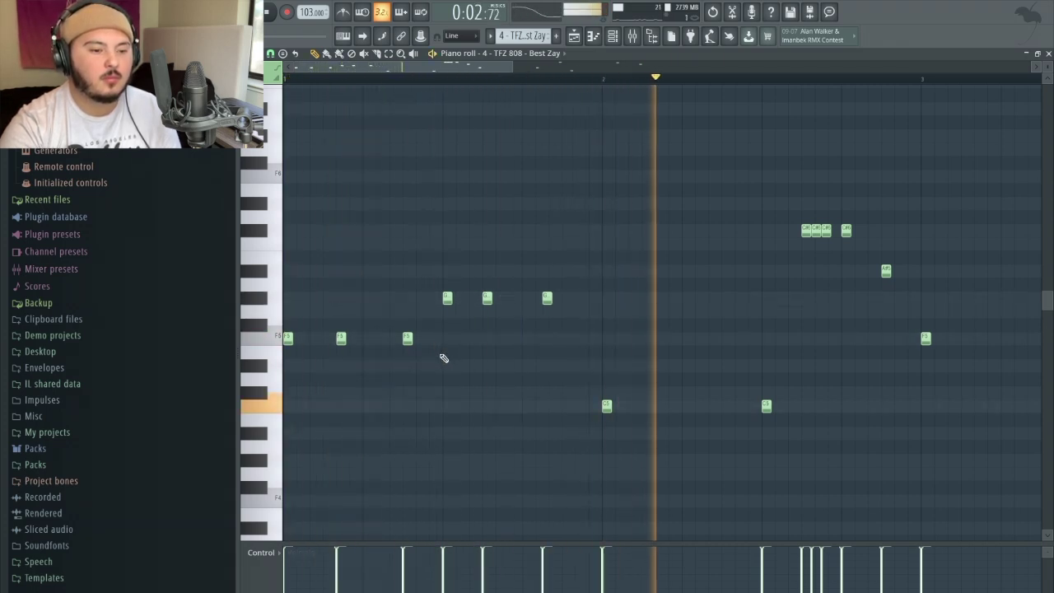
key("space")
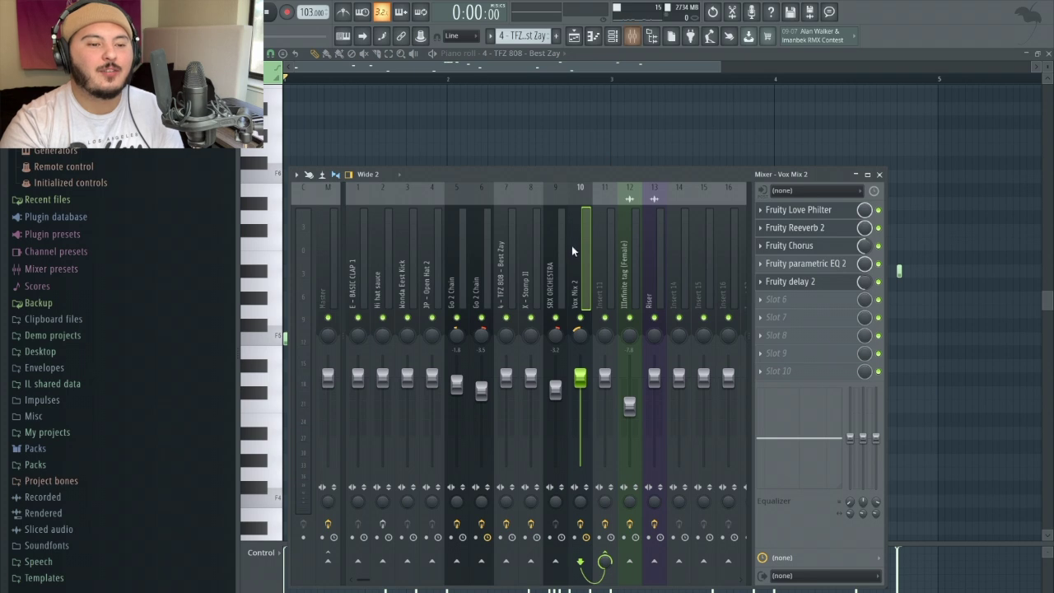
Select the 4 – TFZ 808 – Best Zay mixer track during a short playback and inspect its Fruity soft clipper settings.
key("space")
key("space")
left_click(513, 261)
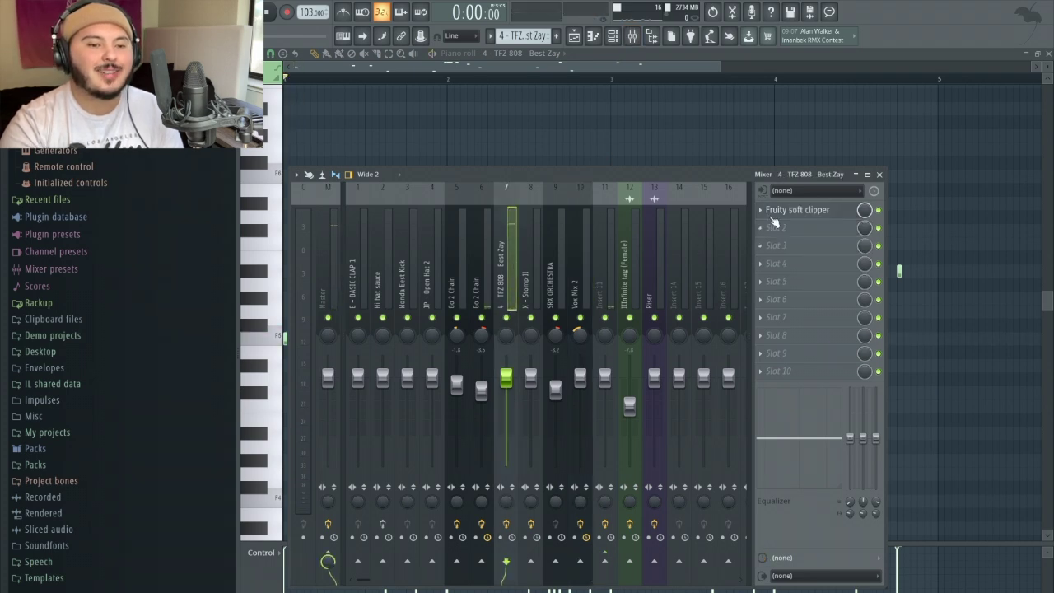
left_click(782, 210)
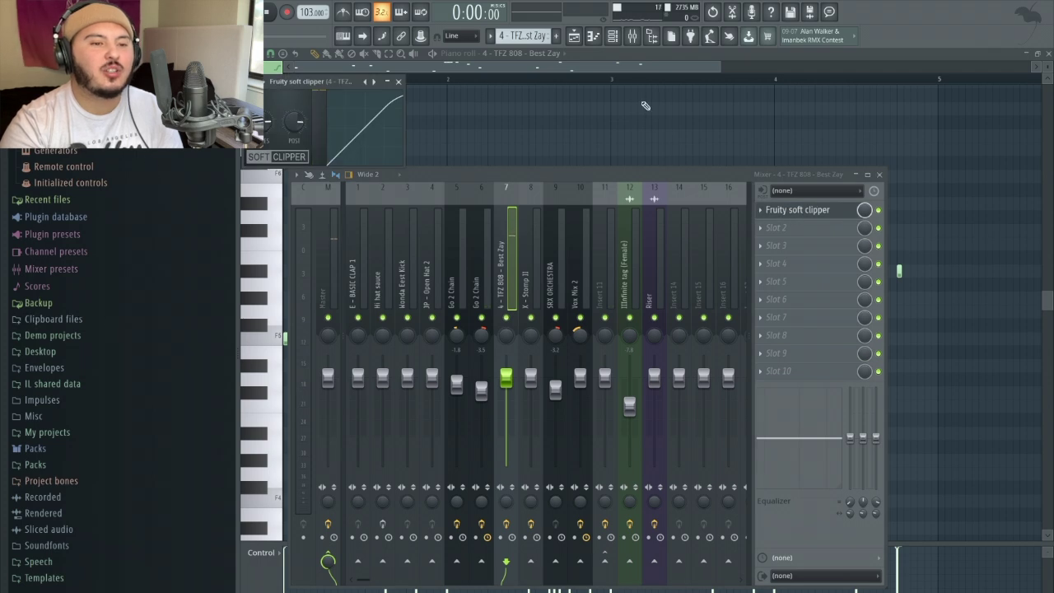
Open the X – Stomp II pattern in the piano roll and play back its full four-bar rhythm.
left_click(613, 37)
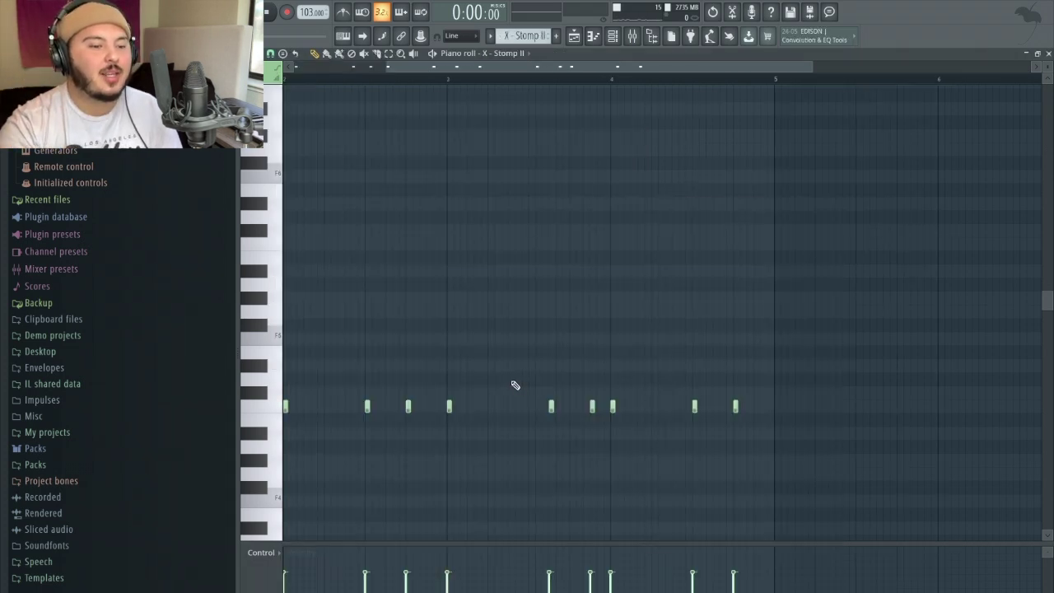
scroll(512, 381, "down", 3)
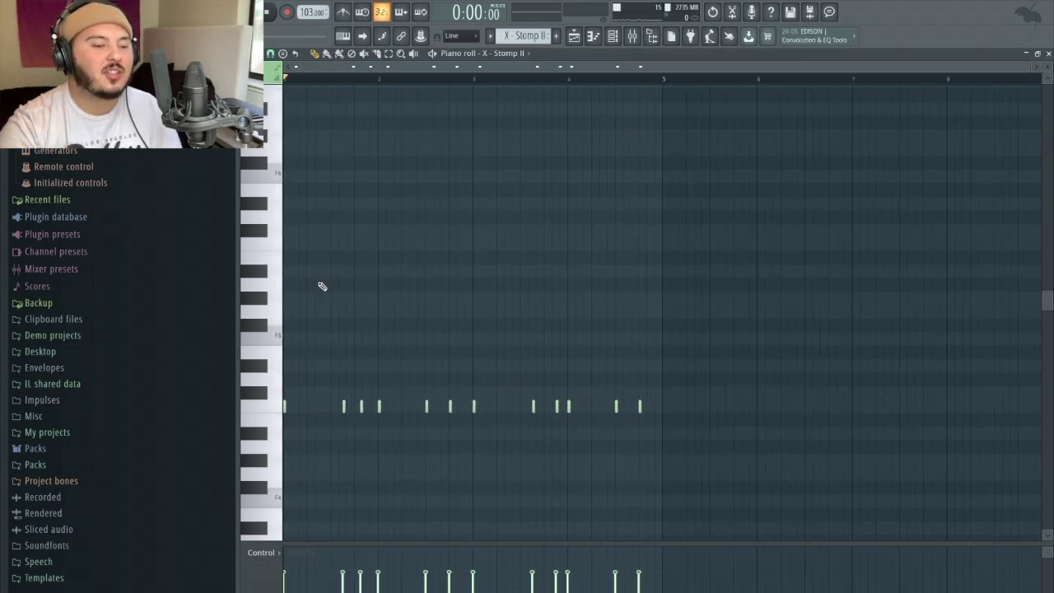
key("space")
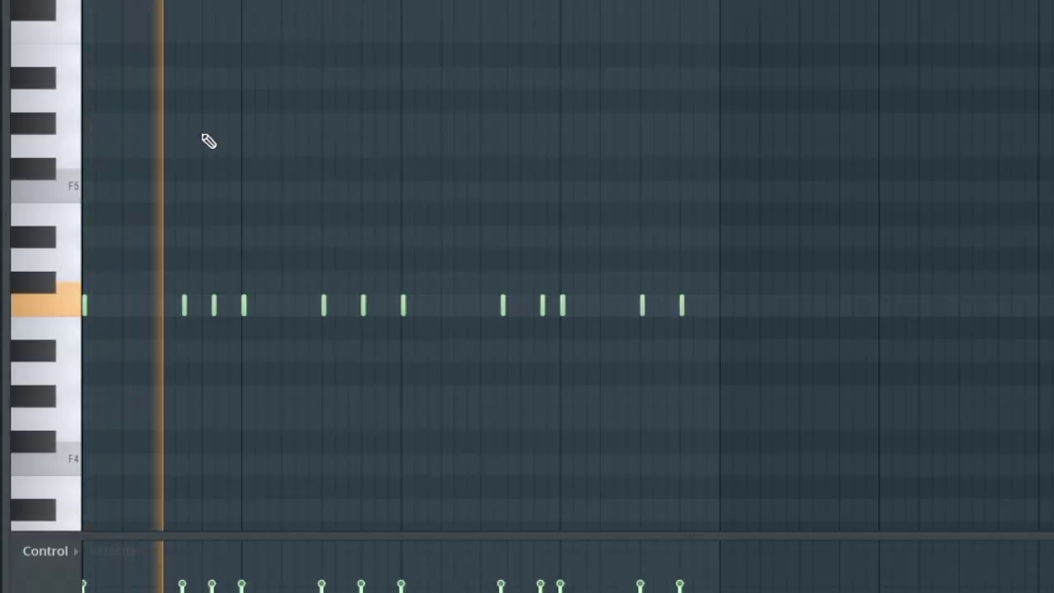
key("space")
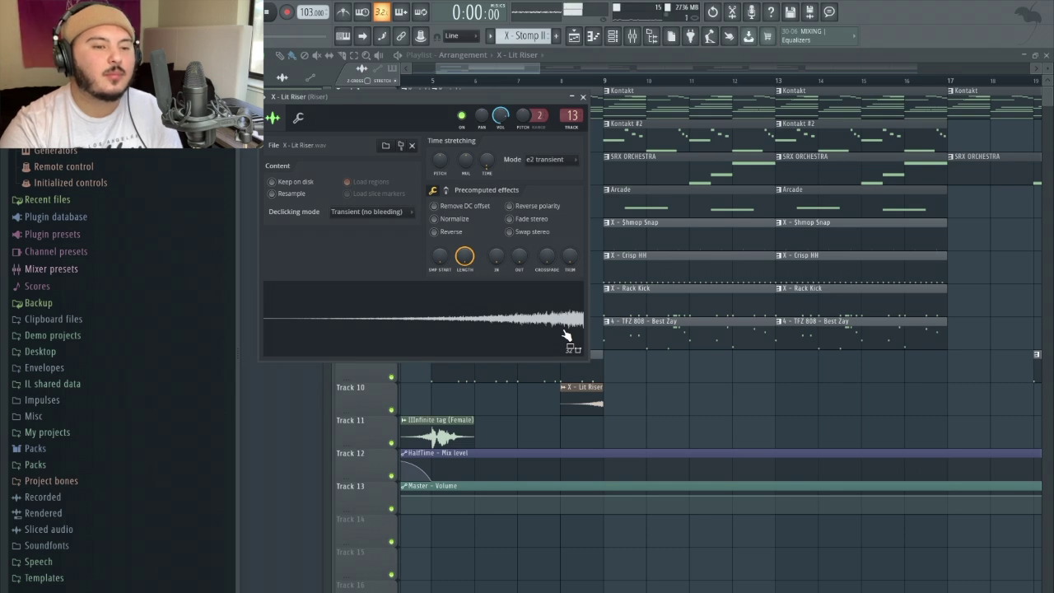
Review the Fruity Reeverb 2 and Fruity Delay 3 settings on the Riser mixer track, and close the plugin windows.
left_click(633, 36)
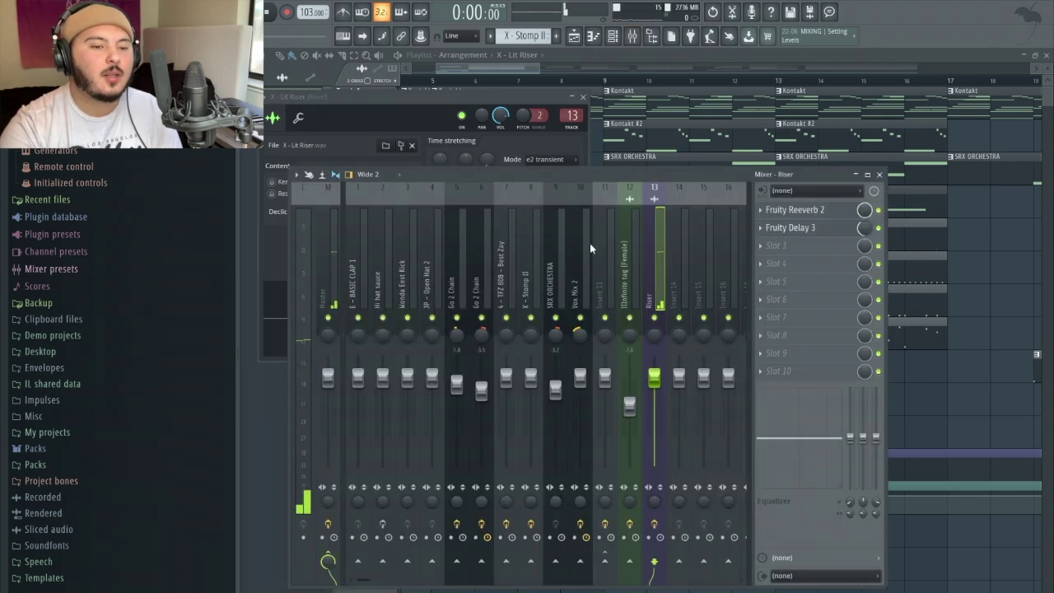
left_click(815, 210)
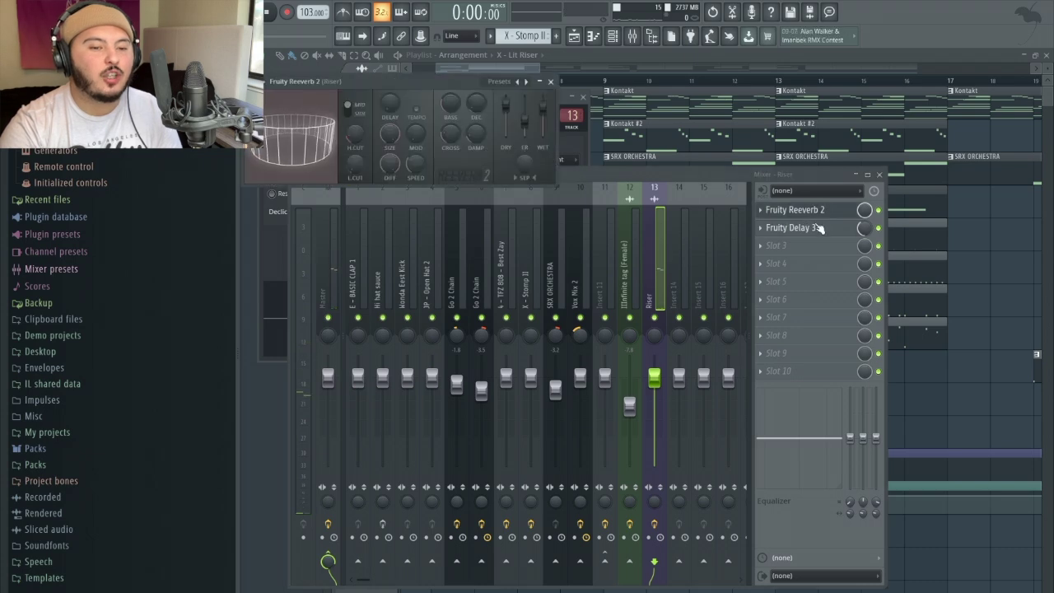
left_click(817, 227)
key("F12")
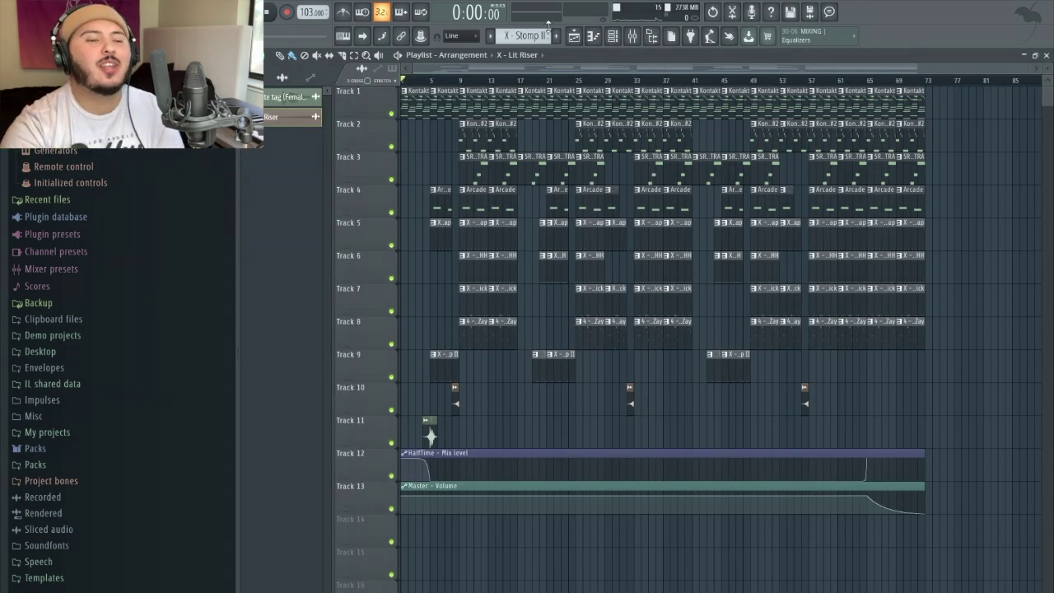
Inspect the effect chain on the Master mixer track and return to the playlist.
left_click(632, 36)
left_click(329, 225)
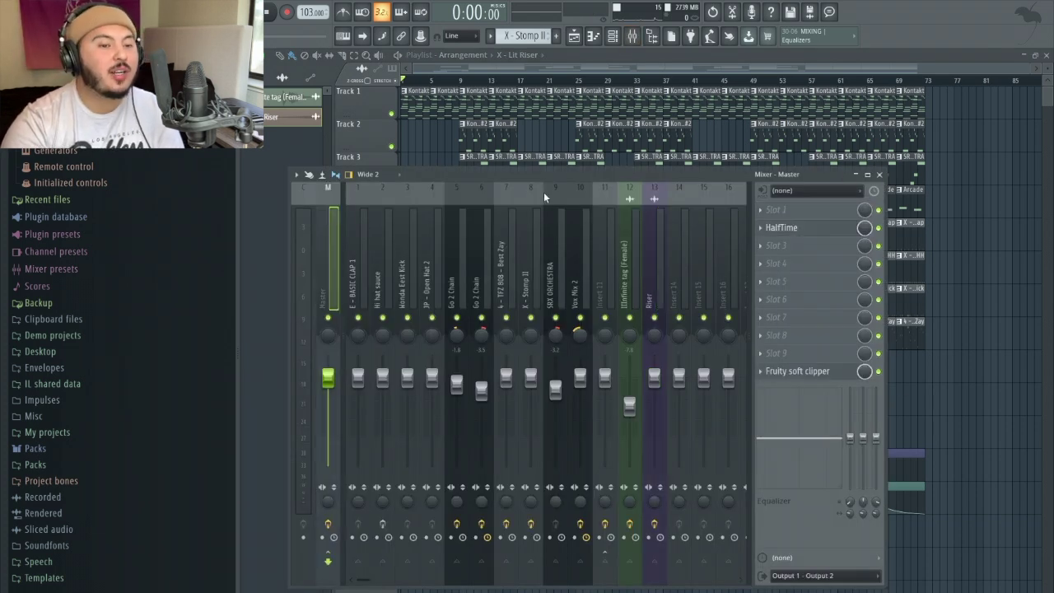
left_click(353, 124)
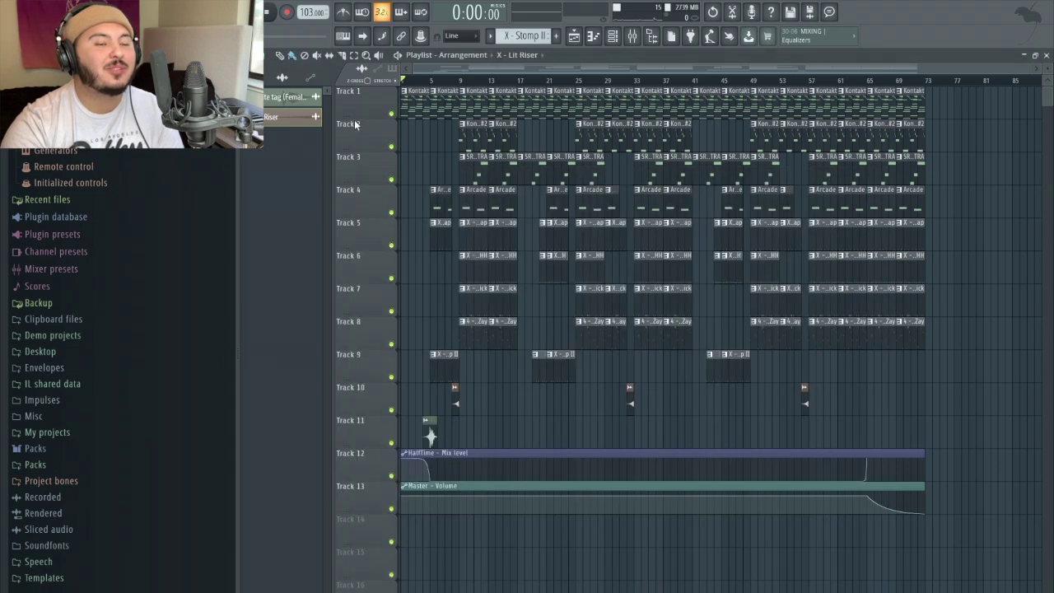